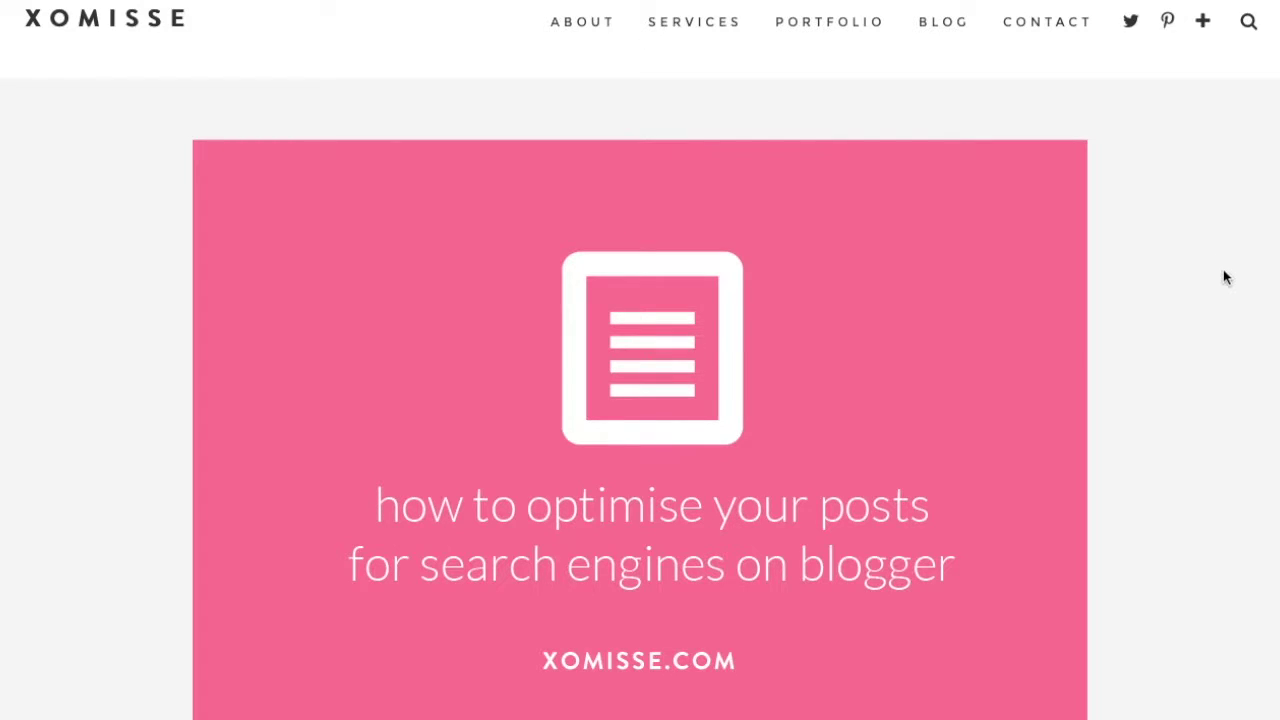
Review the colour-coded keywords: green, orange Urban Decay x Gwen Stefani, yellow Review, red Urban Decay Blush Palette
scroll(1225, 277, down, 1)
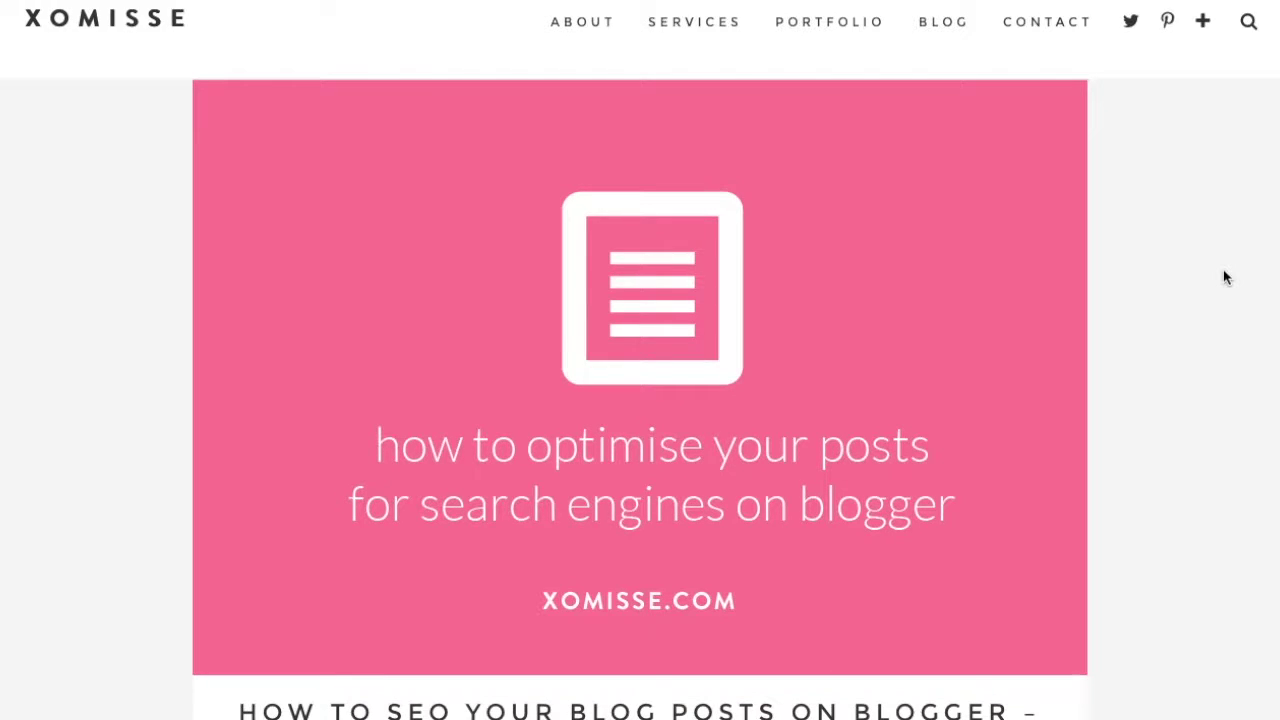
scroll(1225, 277, down, 5)
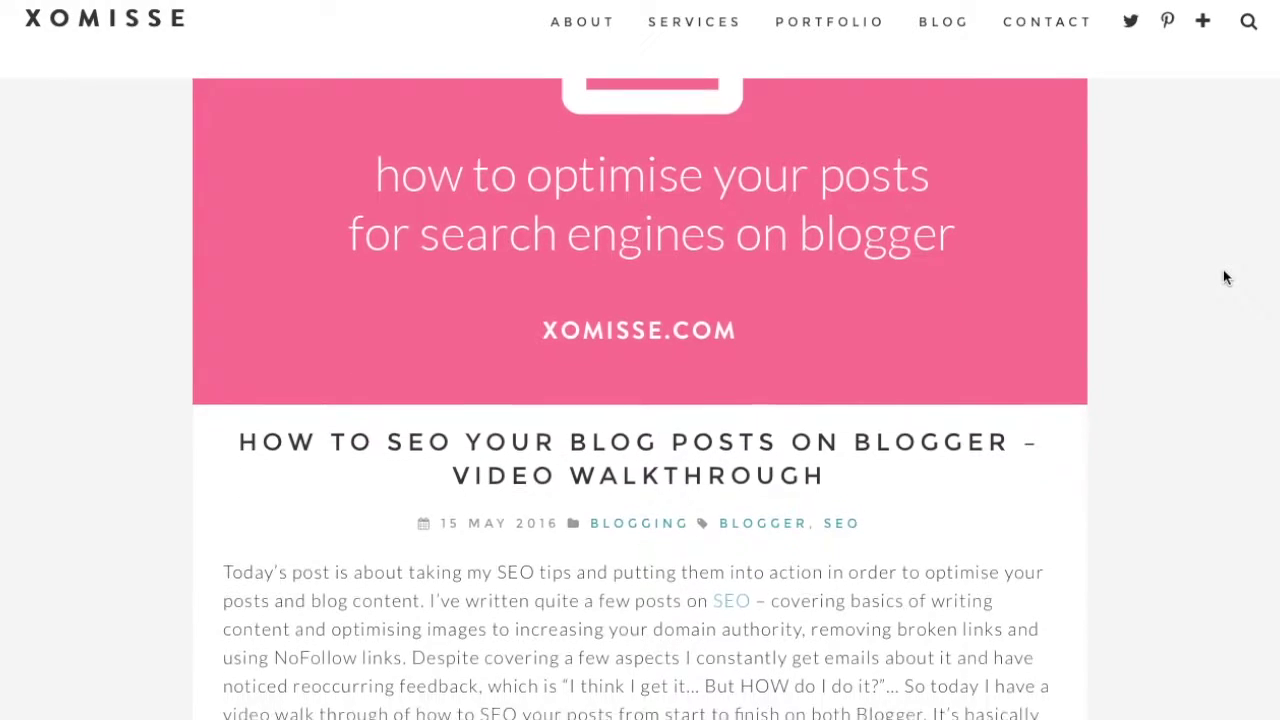
scroll(1225, 277, down, 2)
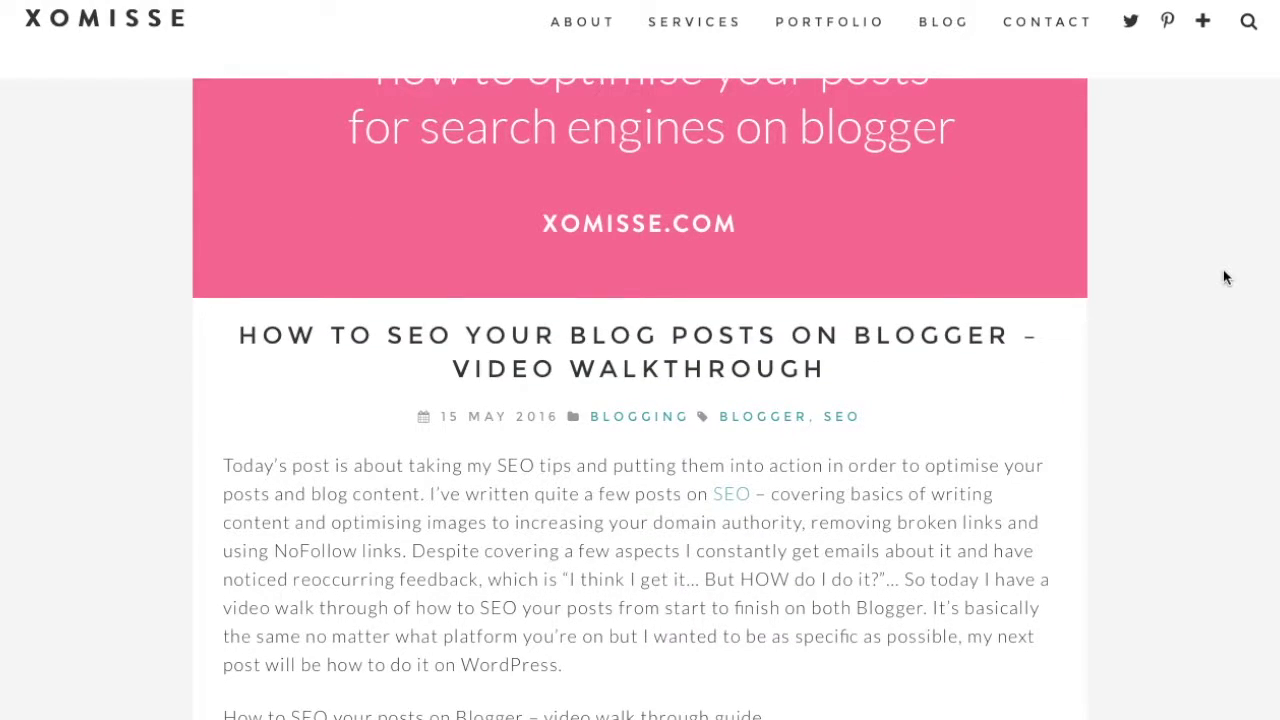
scroll(1225, 277, up, 6)
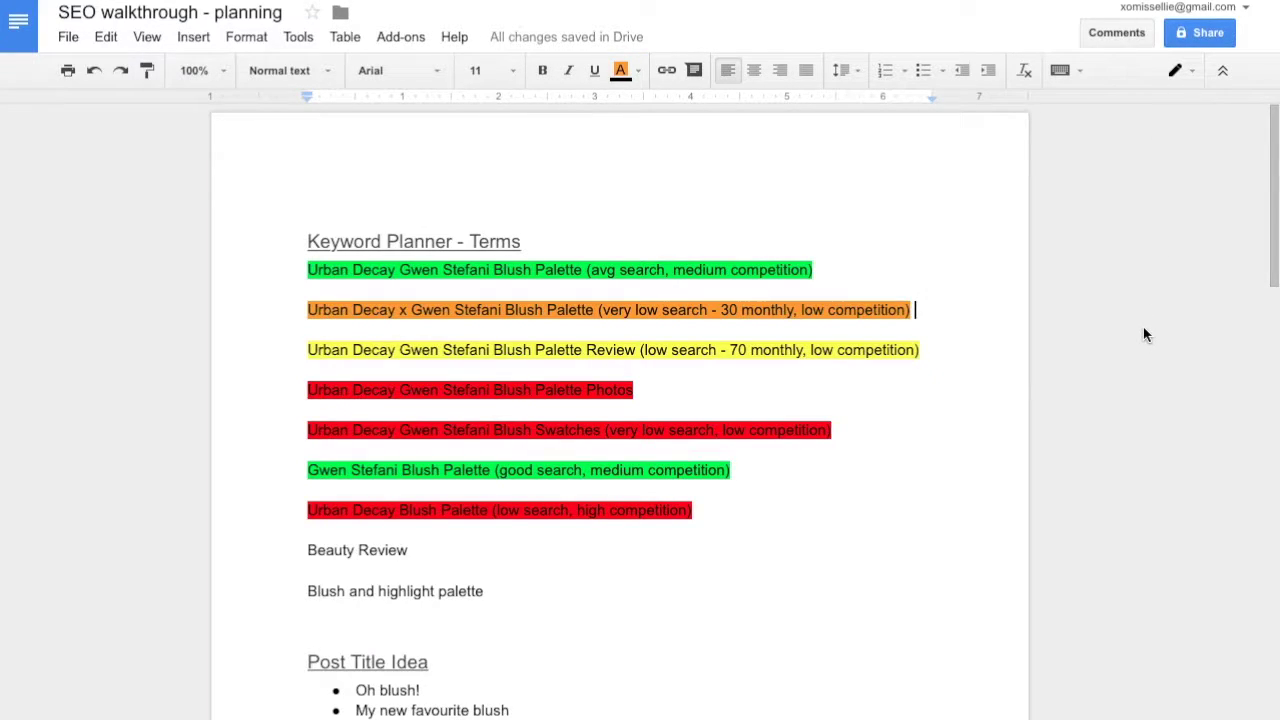
scroll(1145, 335, down, 1)
scroll(1145, 335, down, 1)
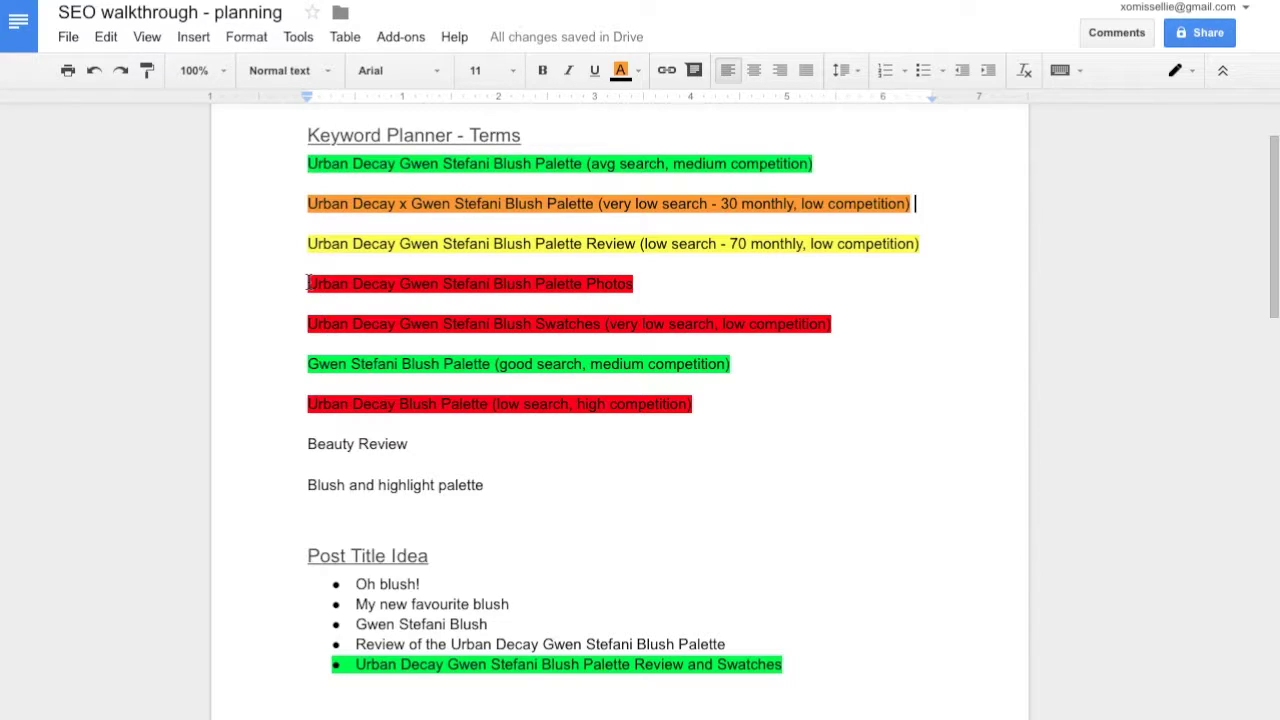
click(835, 163)
click(927, 203)
click(934, 244)
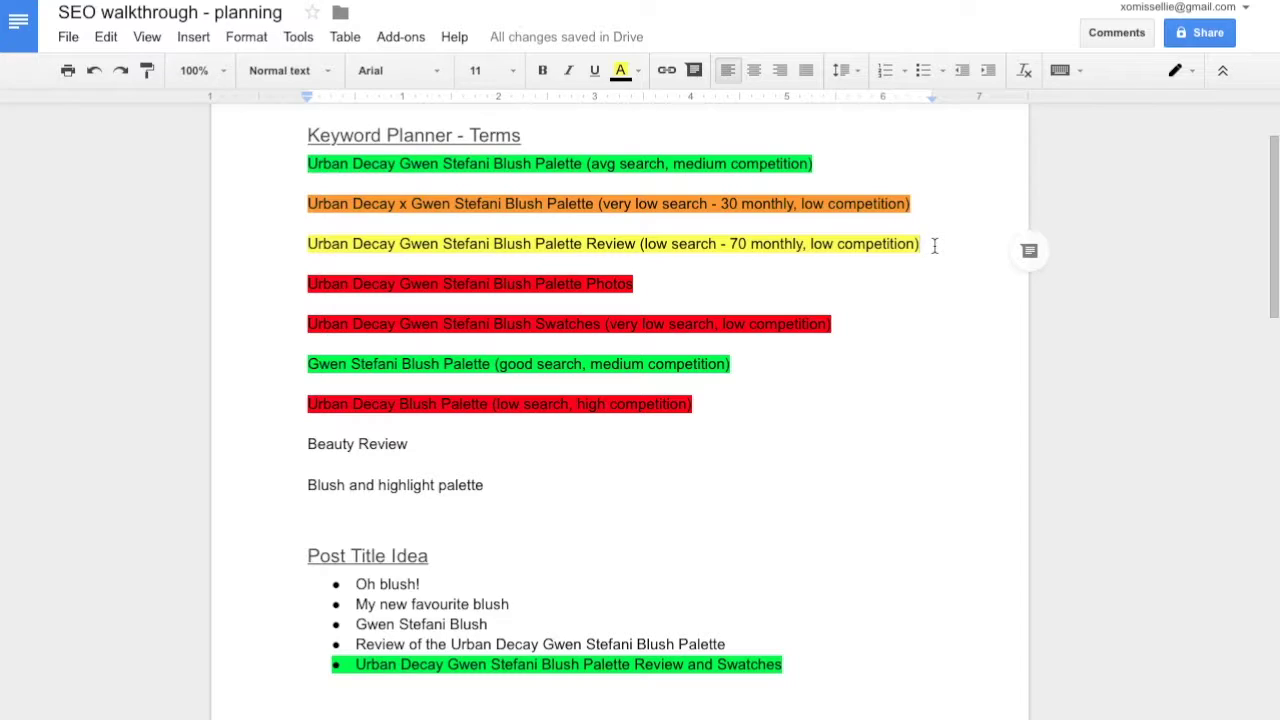
click(783, 400)
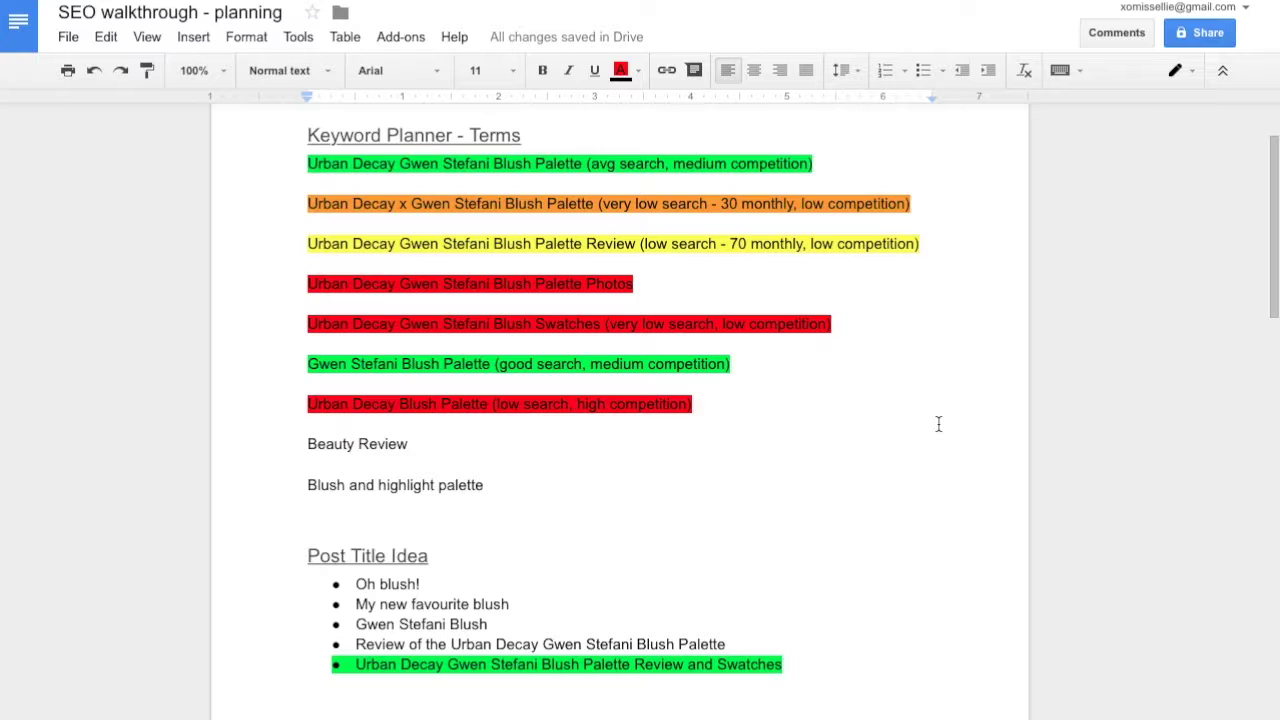
Add a blank line above the Post Title Idea heading and blank lines below the title list
scroll(938, 424, down, 5)
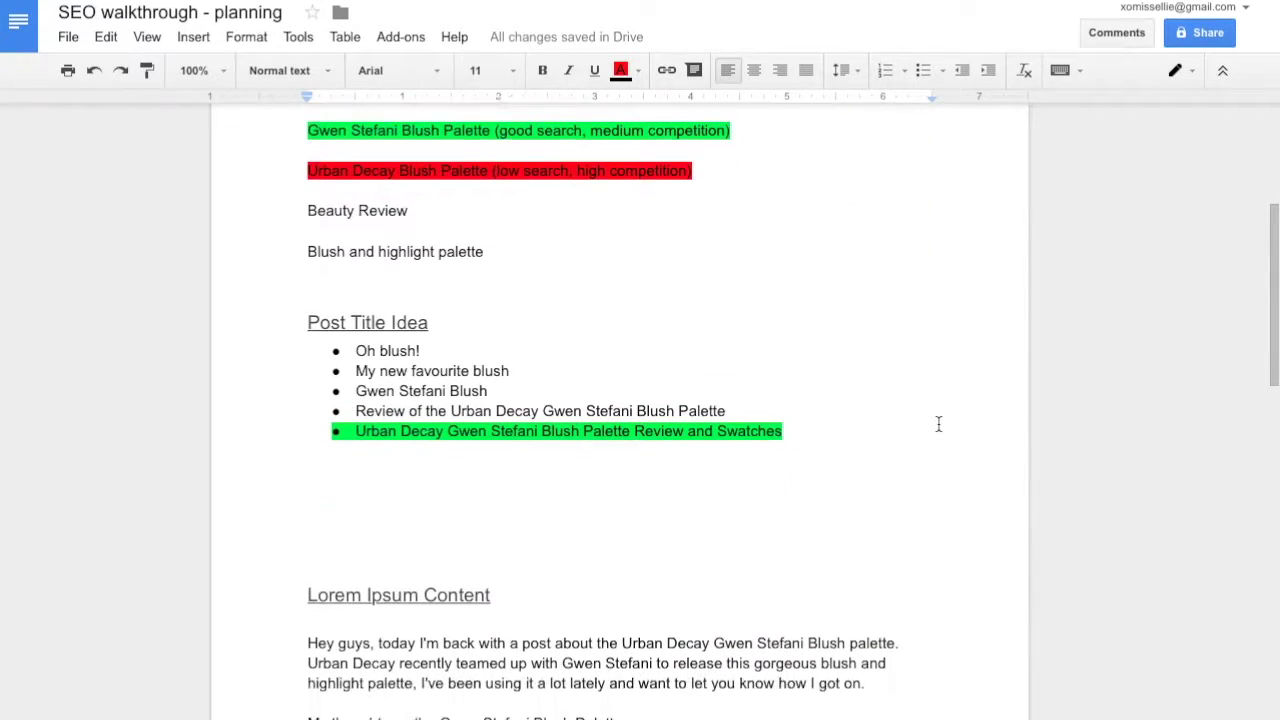
click(674, 240)
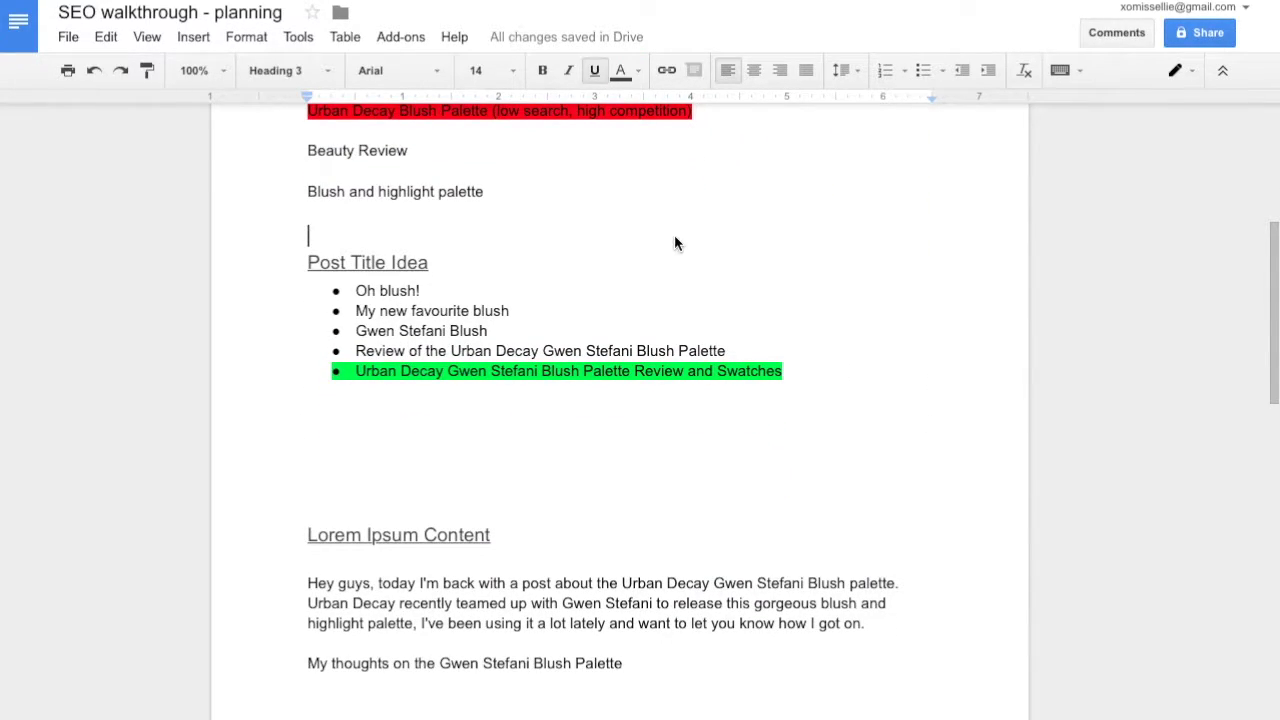
key(Return)
click(362, 469)
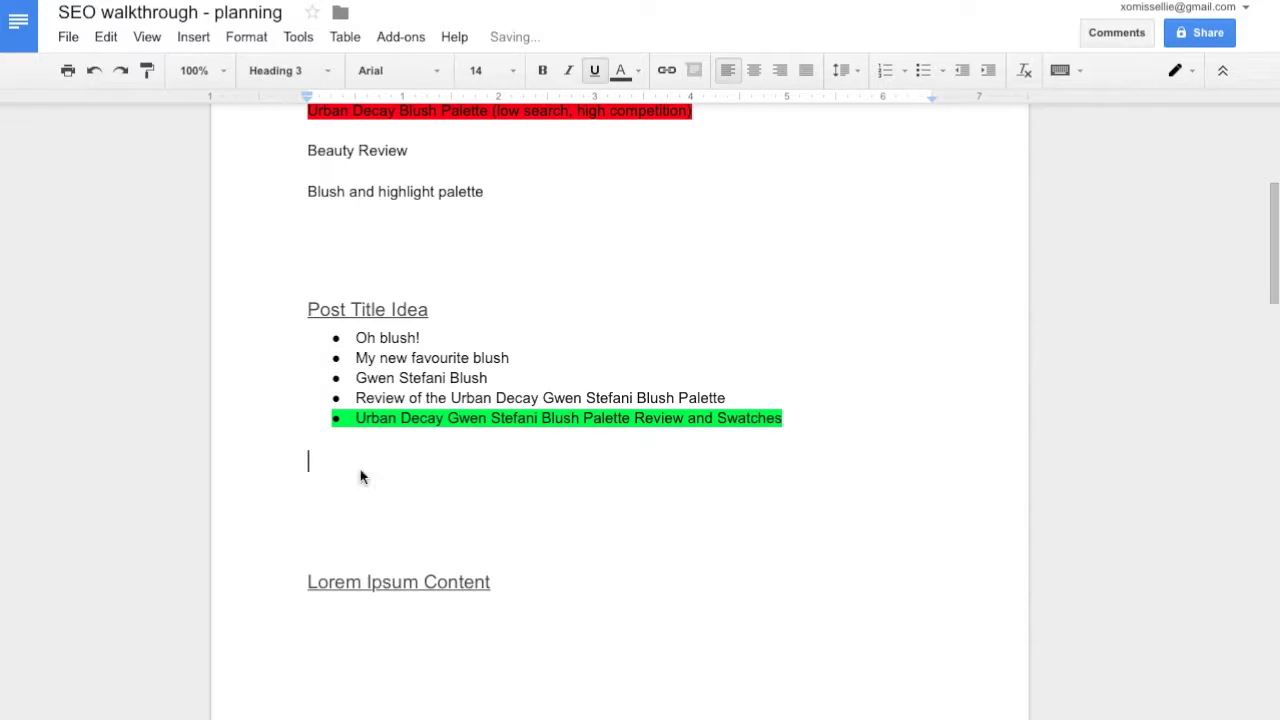
key(Return)
key(Return)
key(Return)
scroll(877, 460, up, 1)
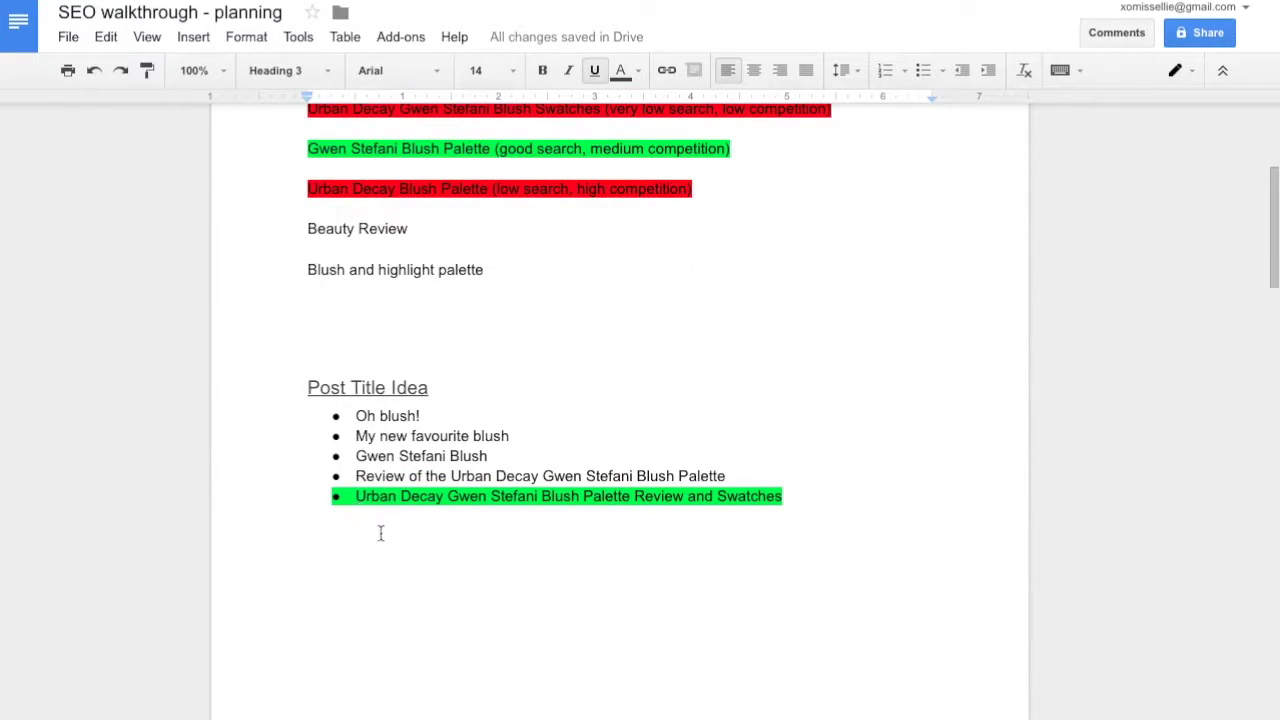
Go over the title ideas 'Oh blush!', 'My new favourite blush' and 'Gwen Stefani Blush'
click(462, 416)
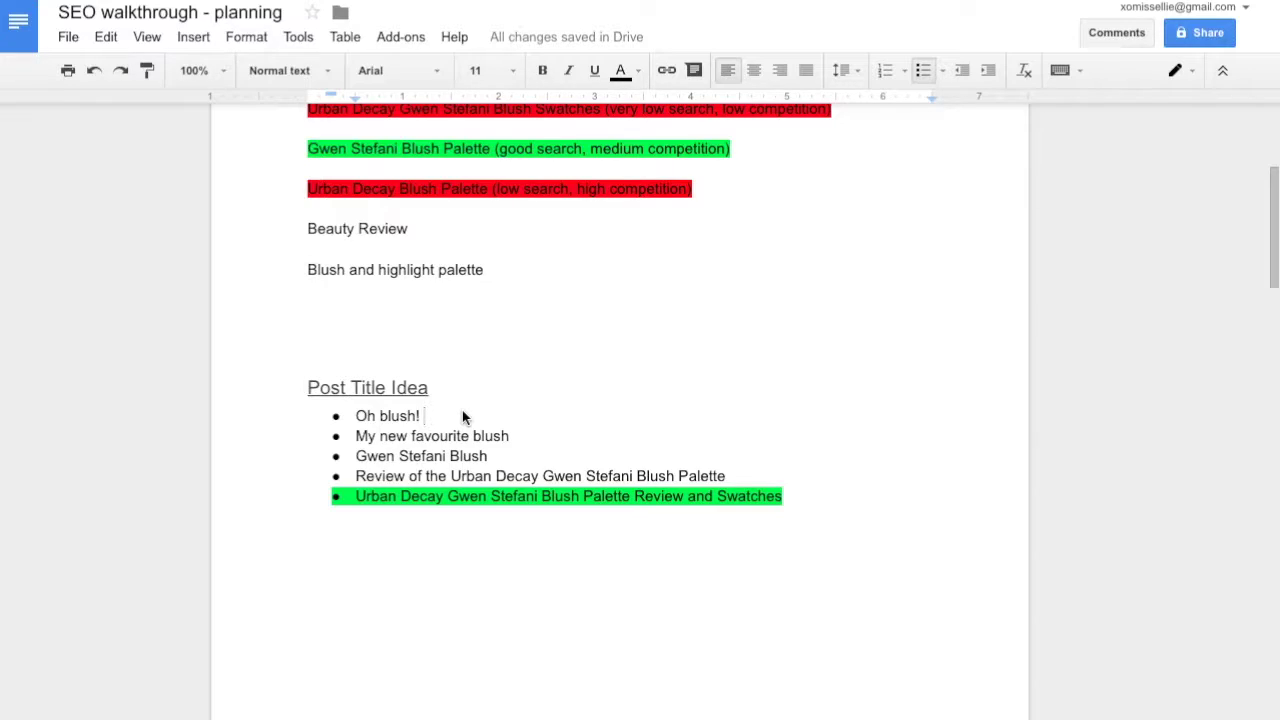
click(531, 436)
click(534, 458)
click(738, 474)
click(818, 500)
triple_click(784, 498)
key(ctrl+c)
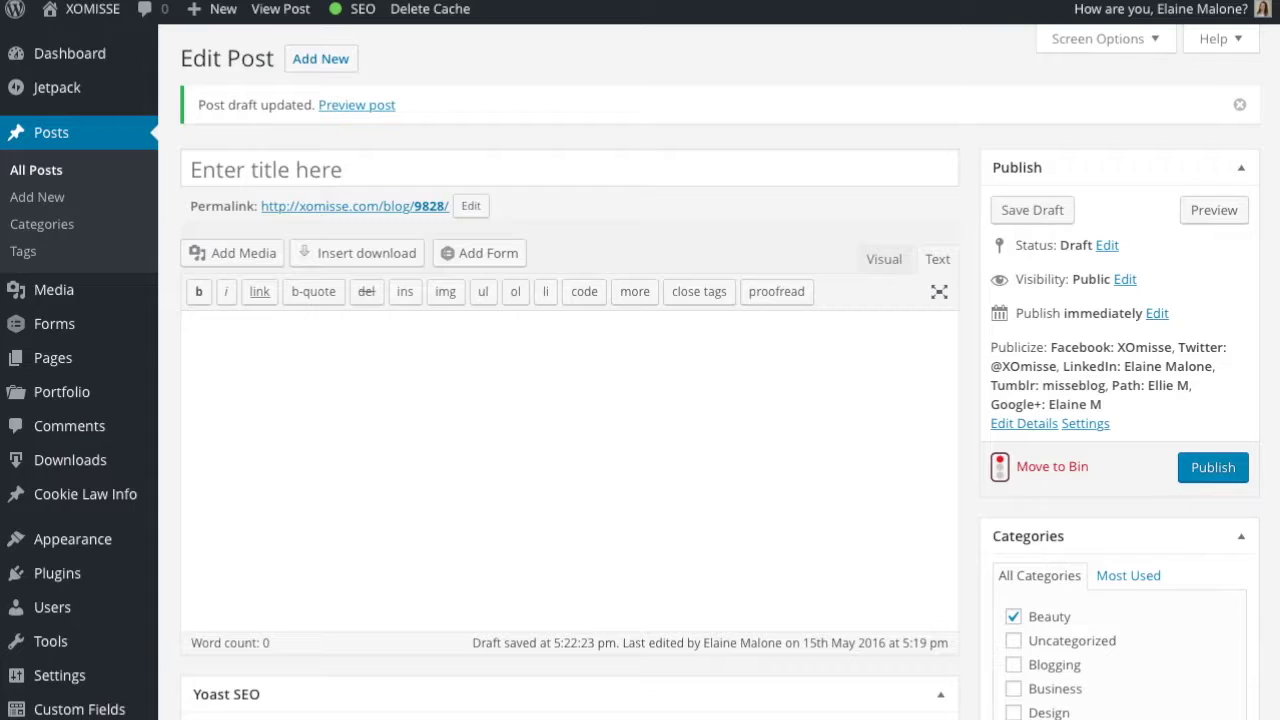
Paste 'Urban Decay Gwen Stefani Blush Palette Review and Swatches' into the post's Title field
click(443, 163)
key(ctrl+v)
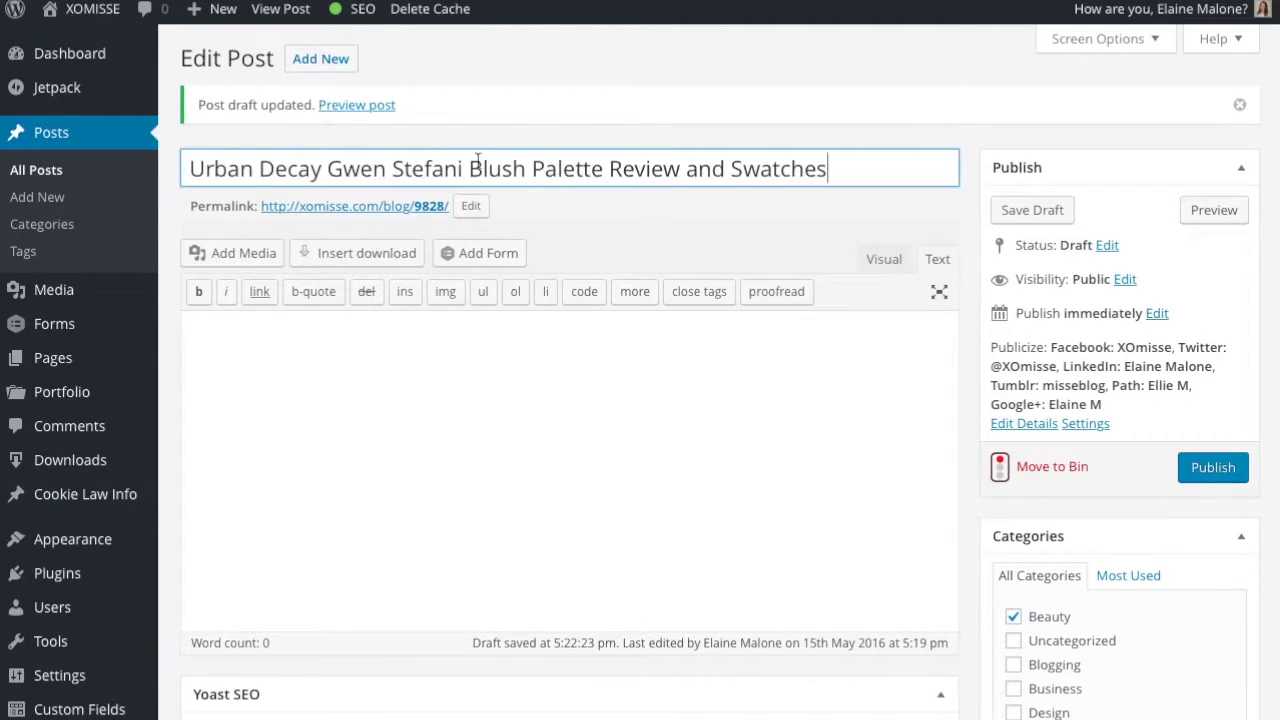
click(539, 411)
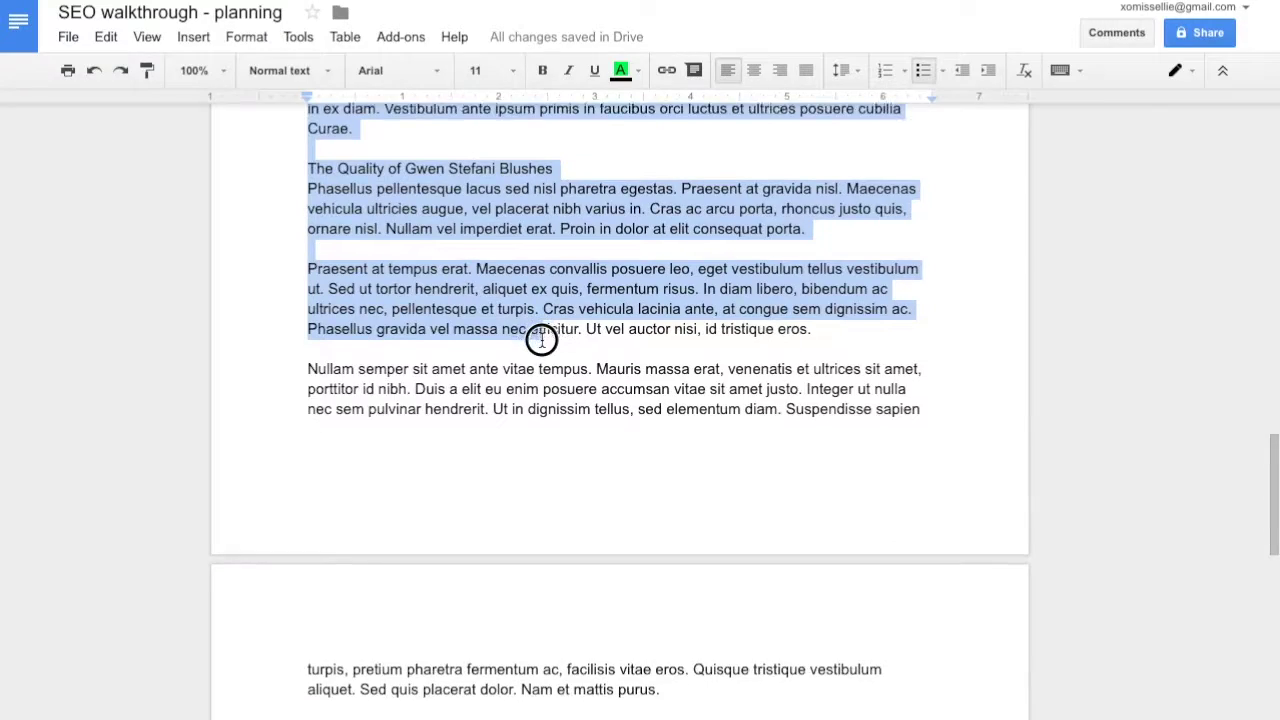
Select the drafted review text in the Google Doc and paste it into the post body
scroll(540, 340, down, 6)
drag(540, 340, 877, 409)
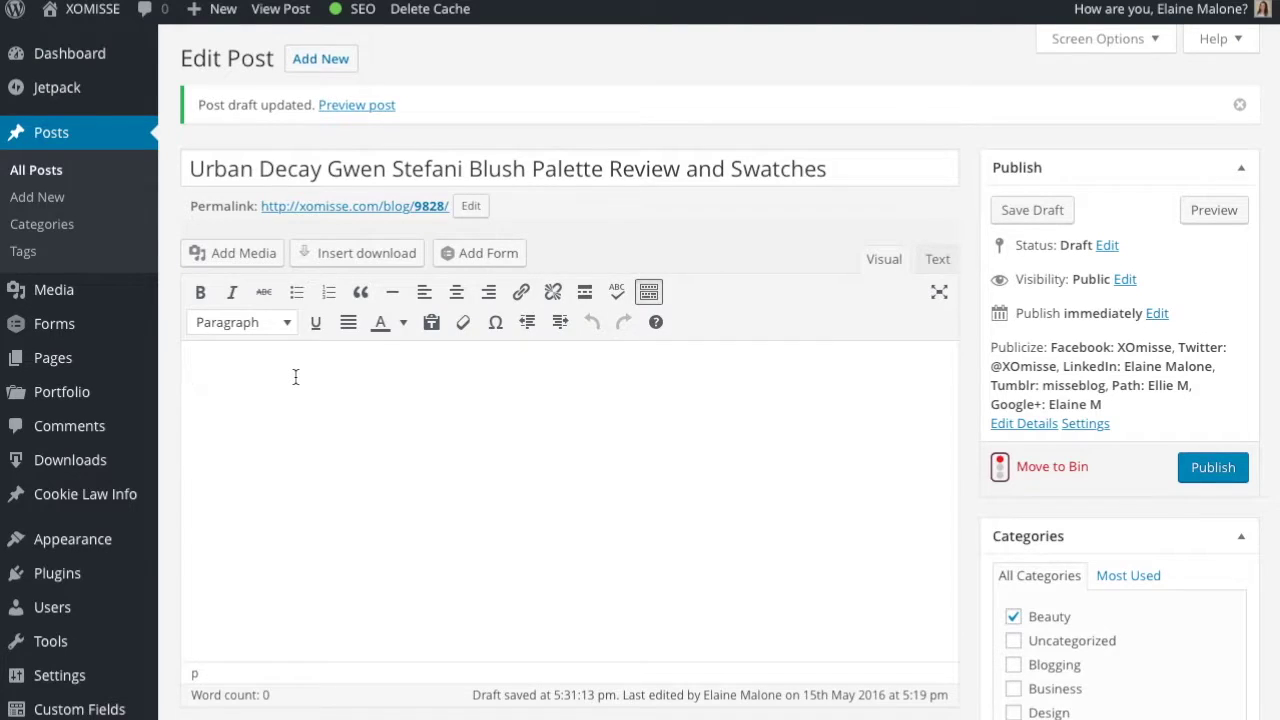
key(ctrl+v)
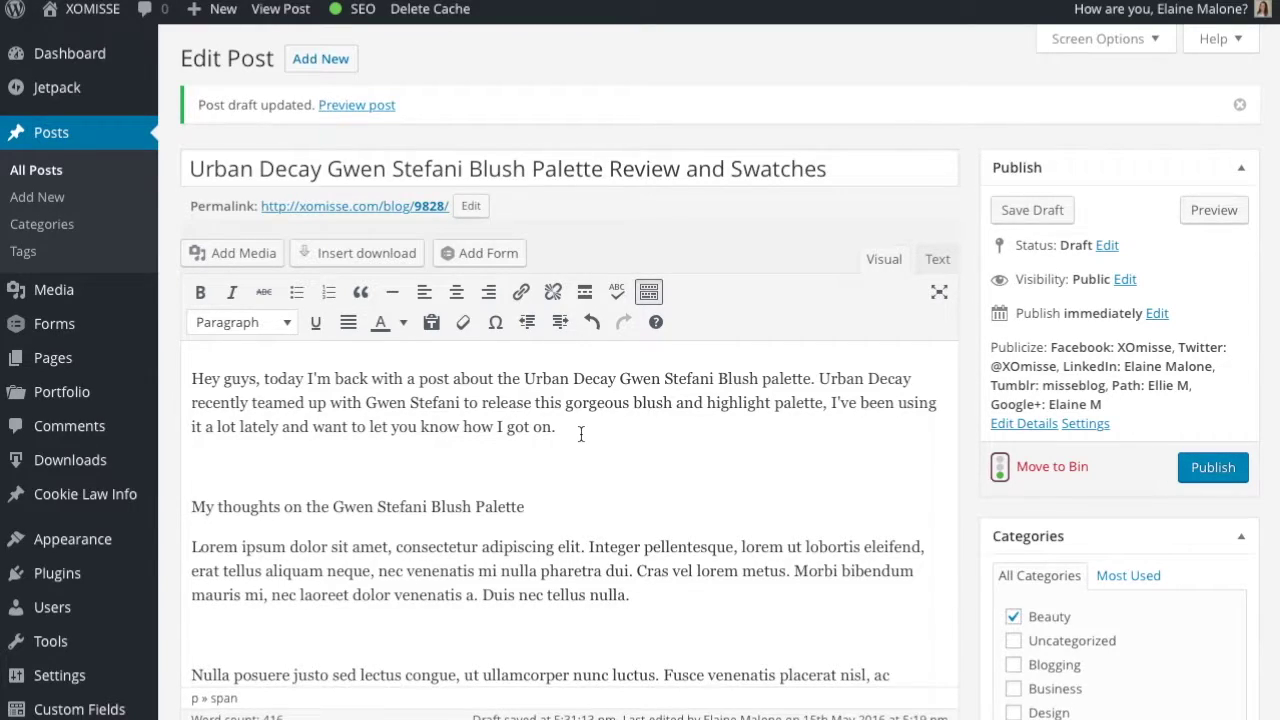
Keep the opening as a paragraph and make 'My thoughts on the Gwen Stefani Blush Palette' a Heading 2
drag(566, 426, 189, 375)
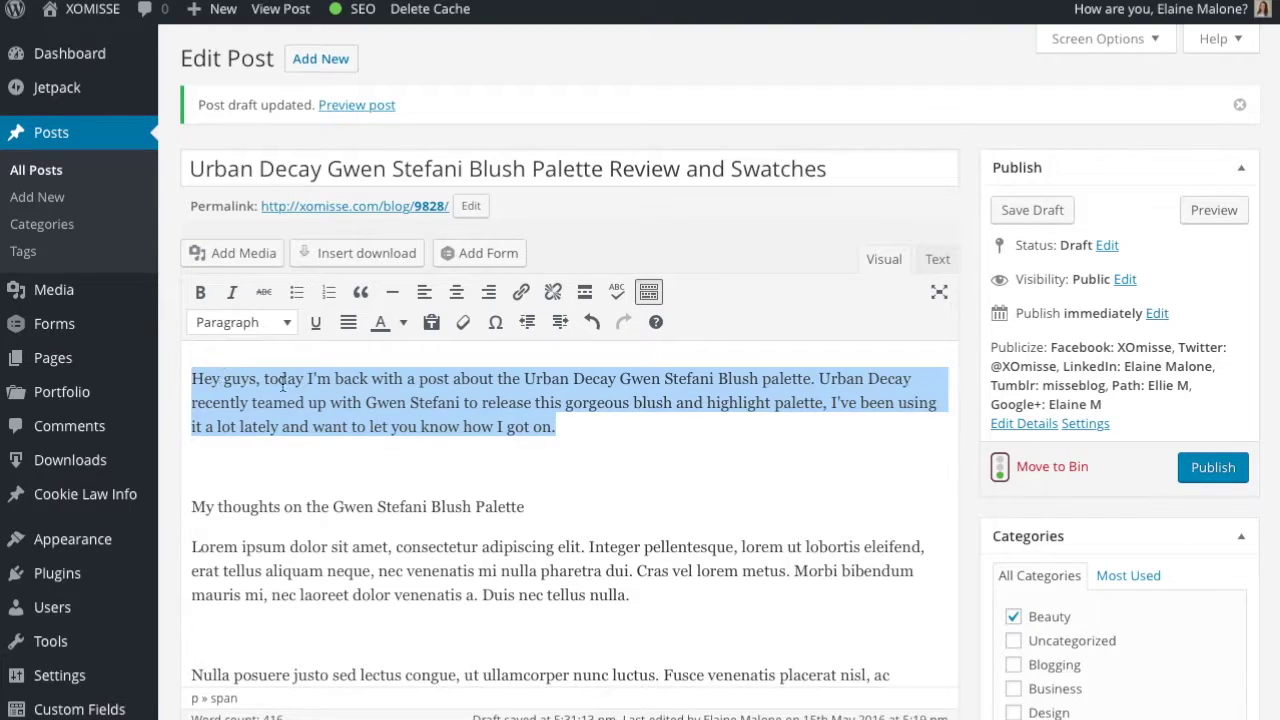
click(250, 322)
click(266, 364)
scroll(455, 414, down, 1)
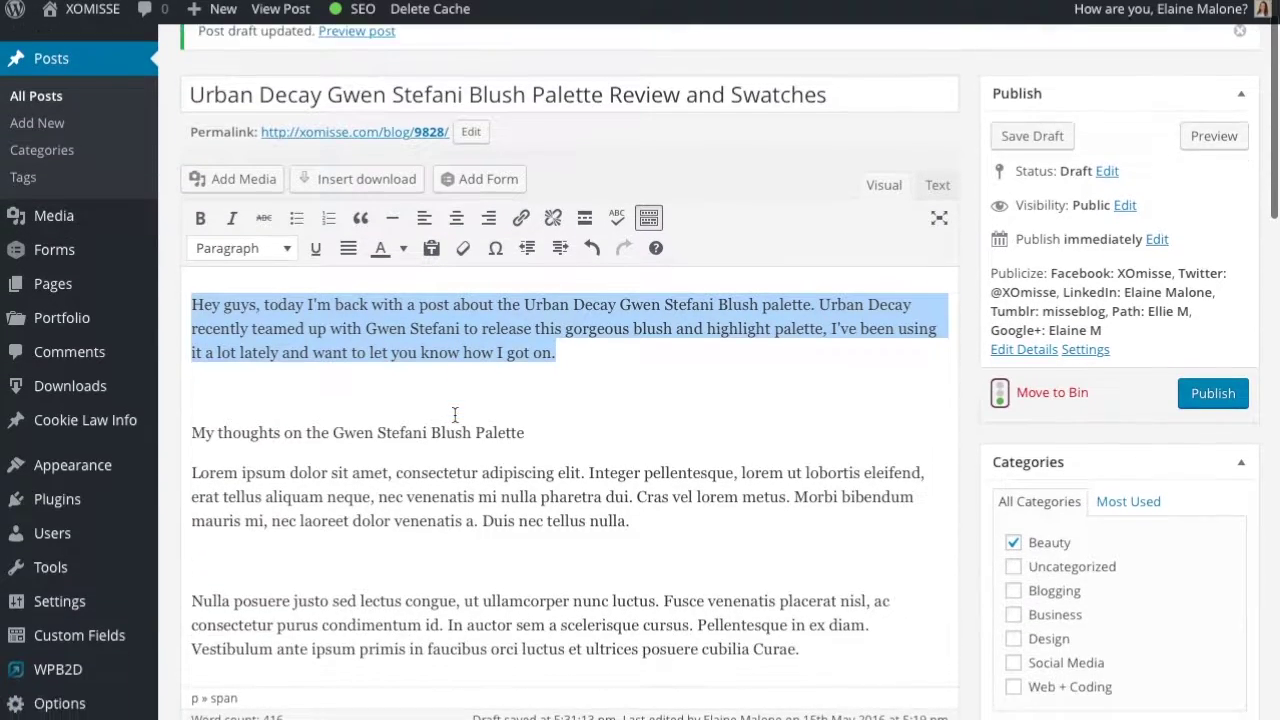
drag(525, 432, 183, 428)
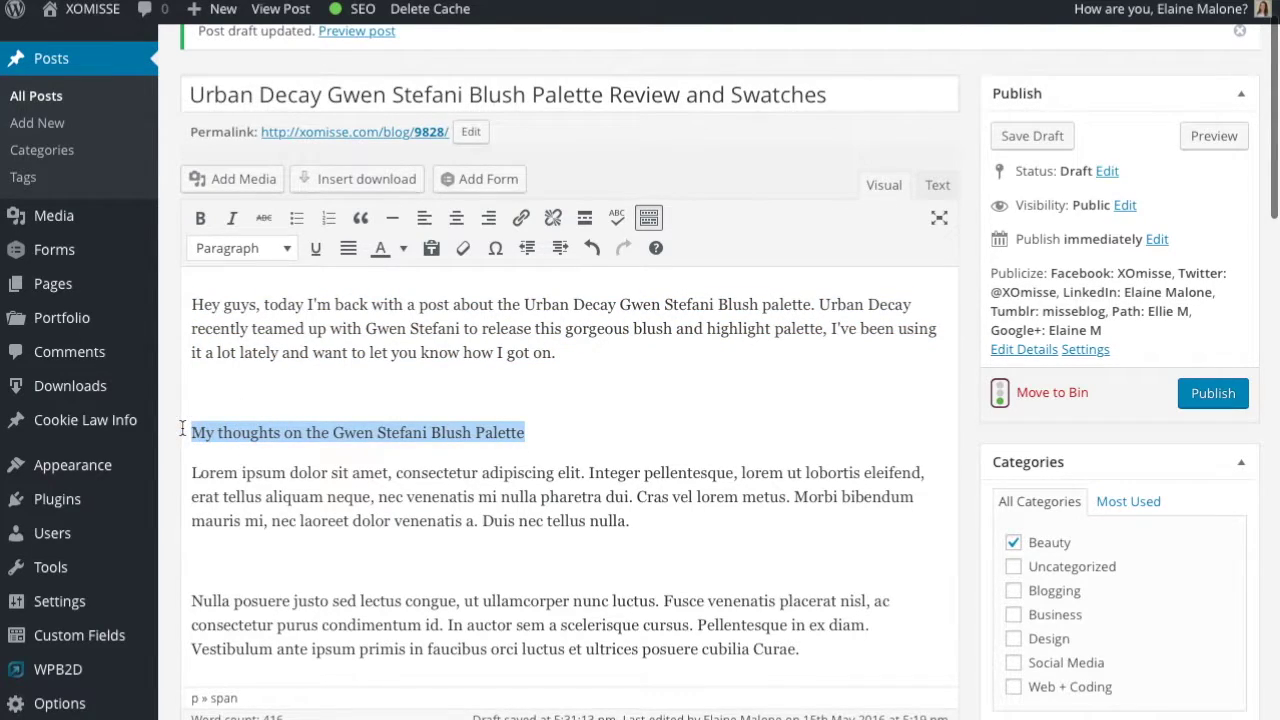
click(286, 249)
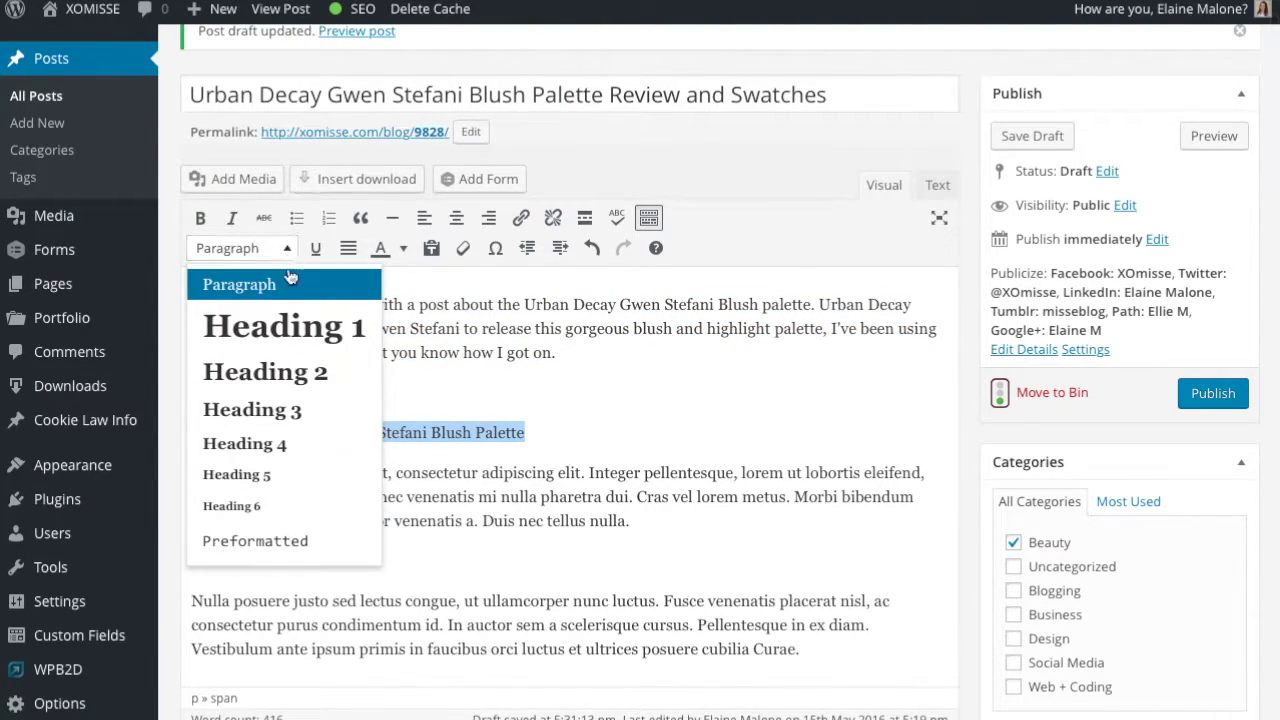
click(323, 384)
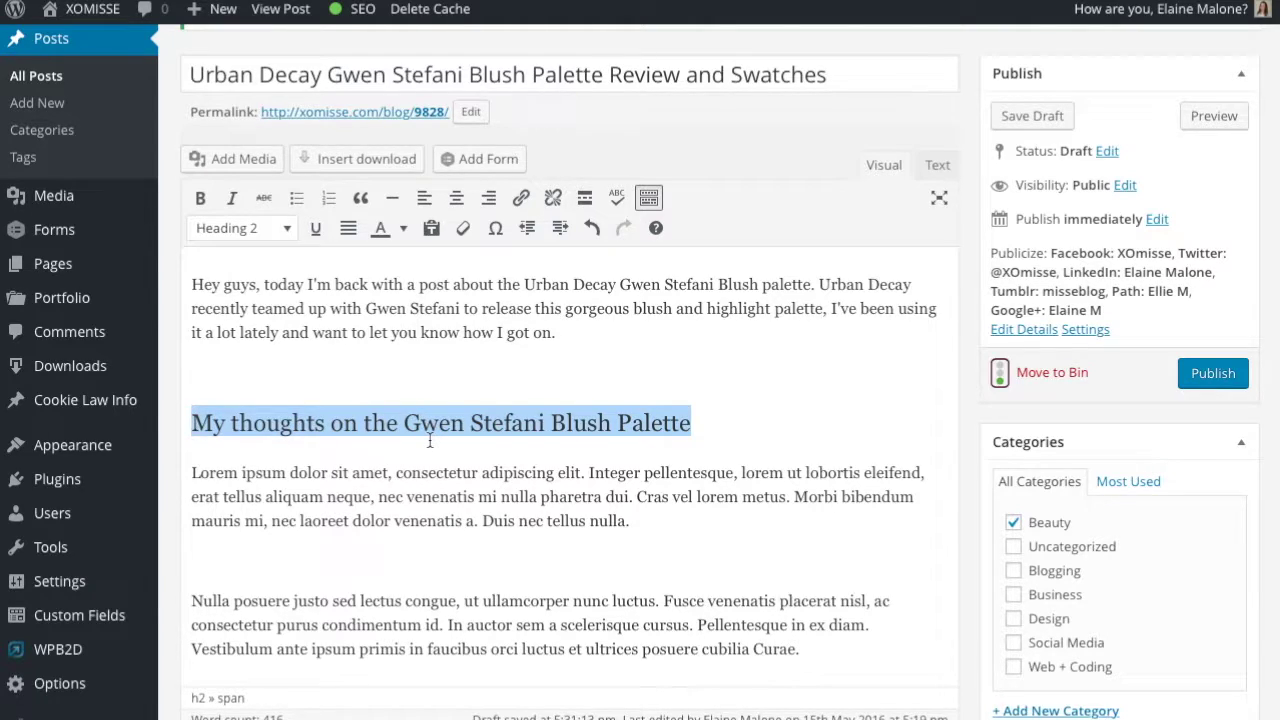
Make 'The Quality of Gwen Stefani Blushes' a Heading 3
scroll(430, 440, down, 2)
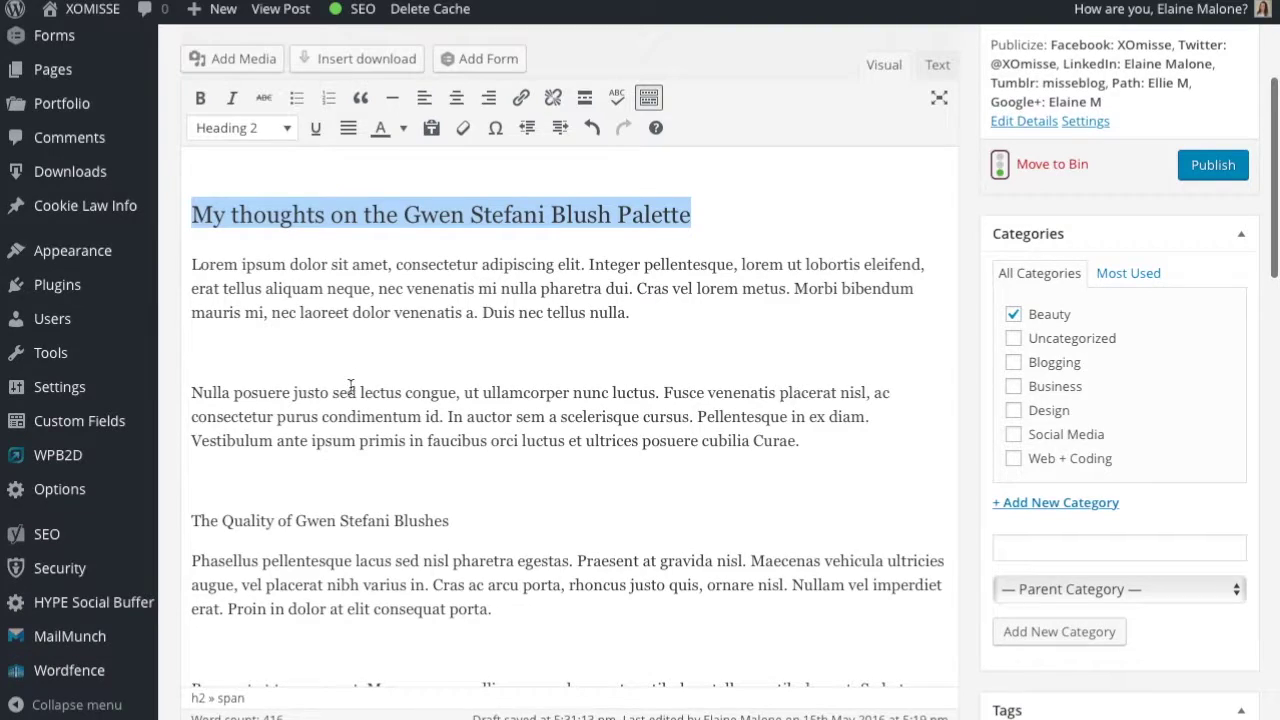
scroll(350, 388, down, 1)
drag(450, 438, 196, 437)
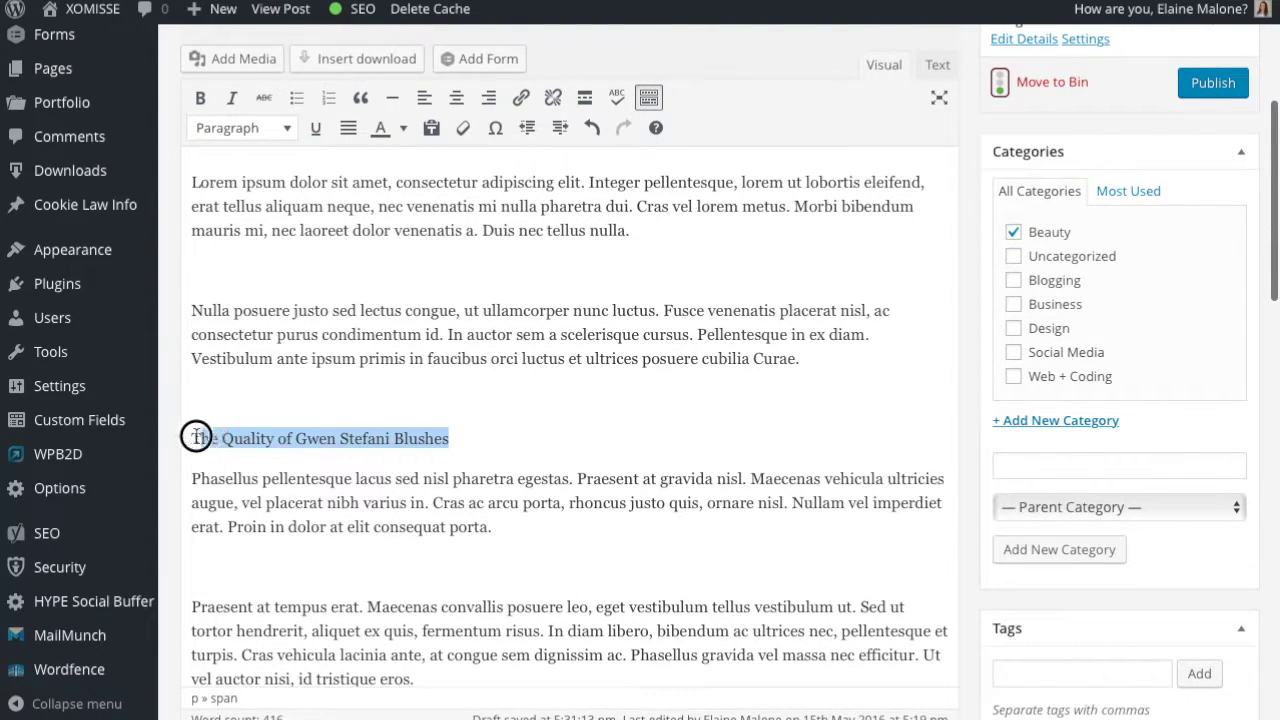
click(283, 130)
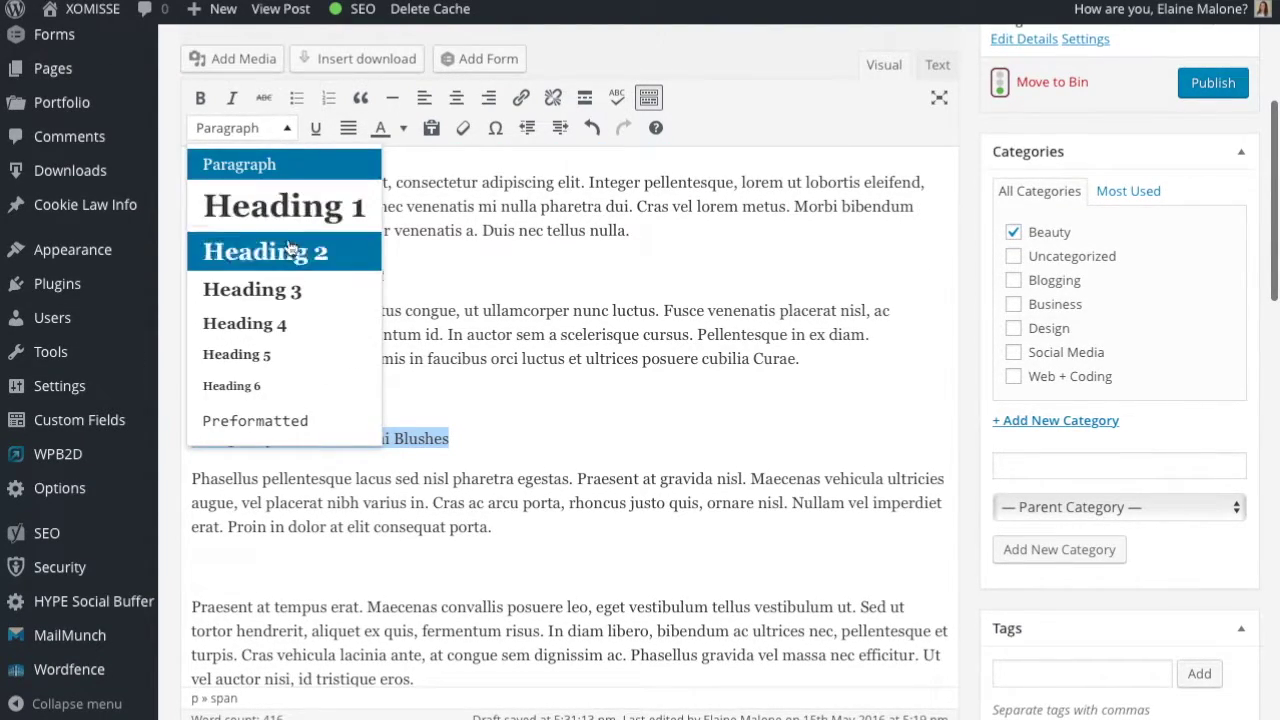
click(312, 290)
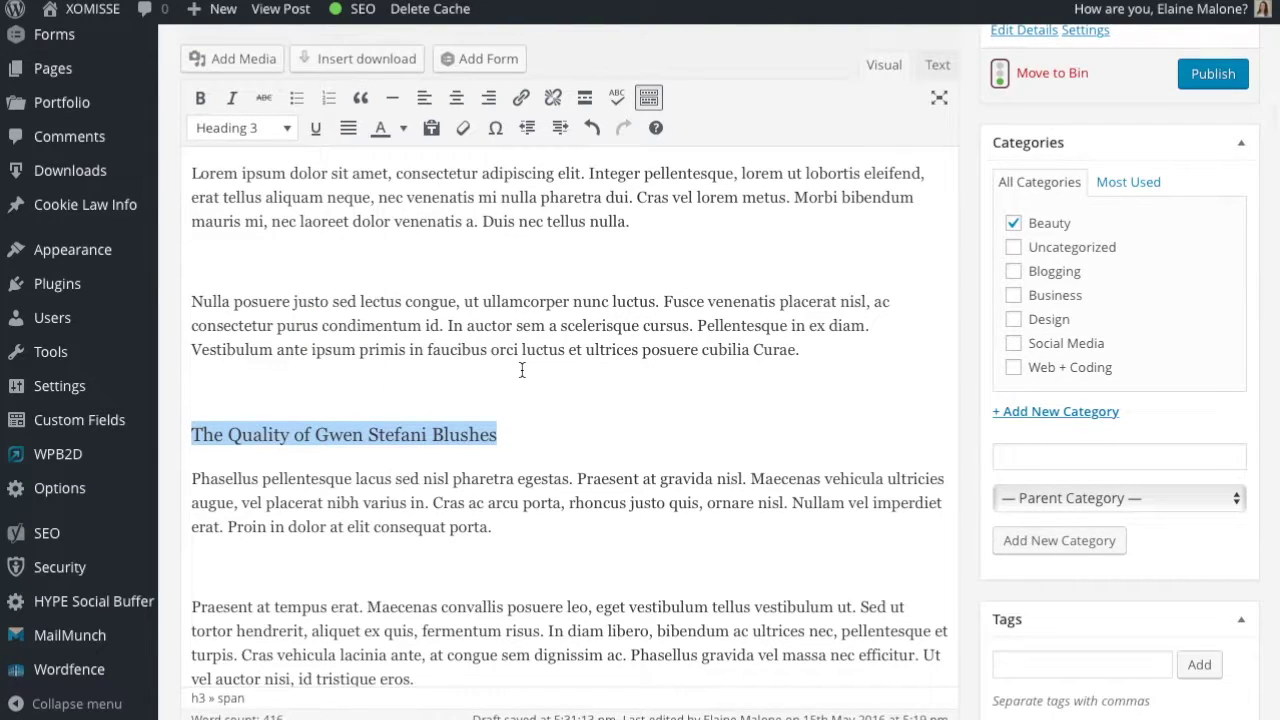
Make the closing recommendation line a Heading 4
scroll(521, 370, down, 3)
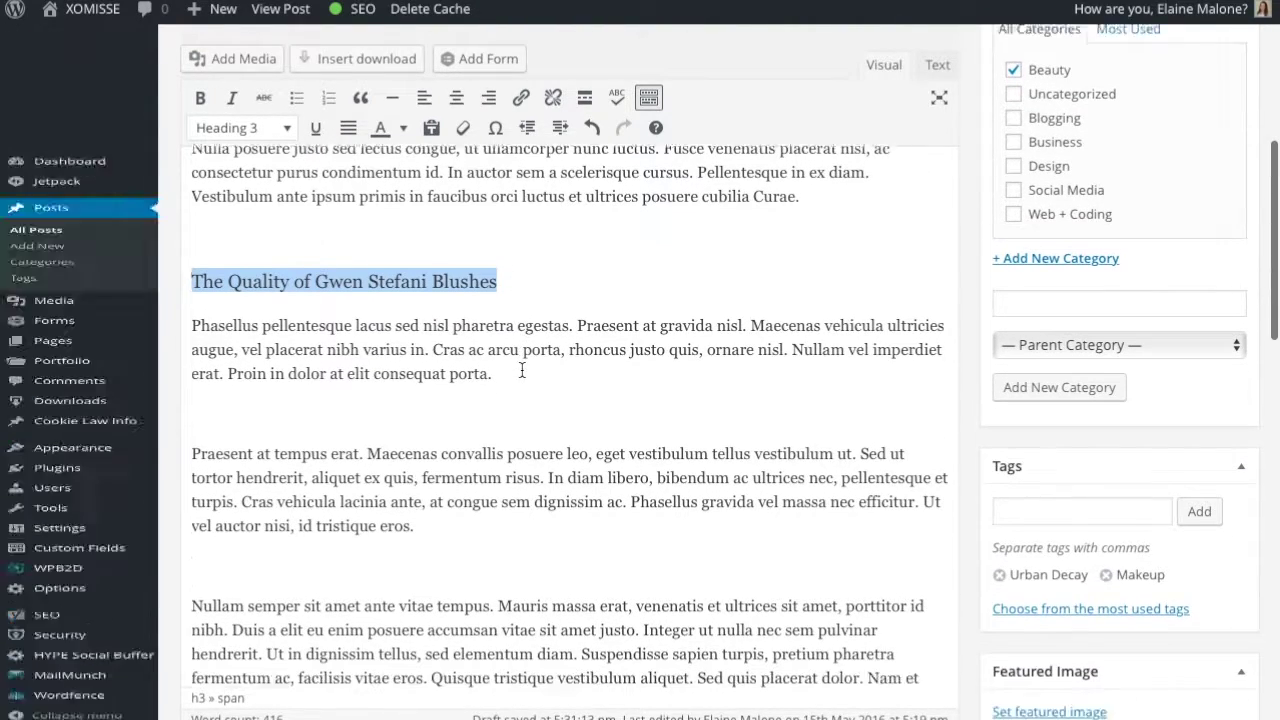
scroll(521, 370, down, 1)
scroll(521, 370, down, 3)
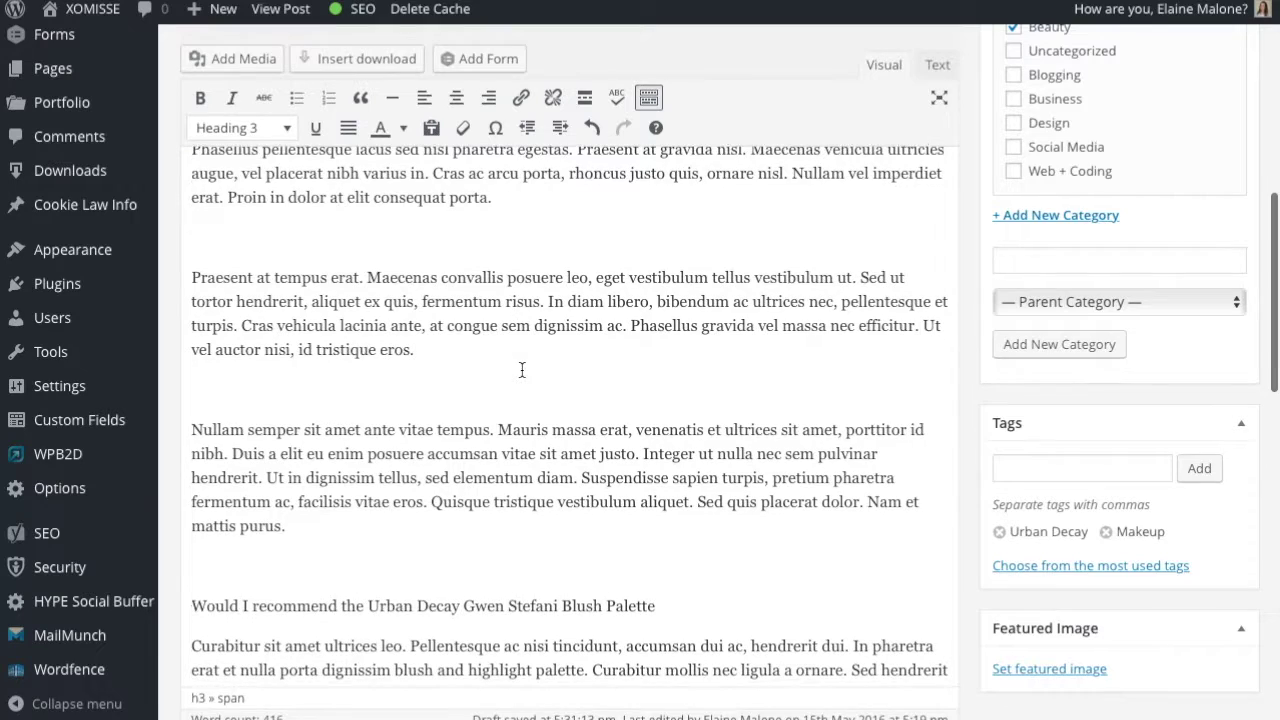
scroll(521, 370, down, 1)
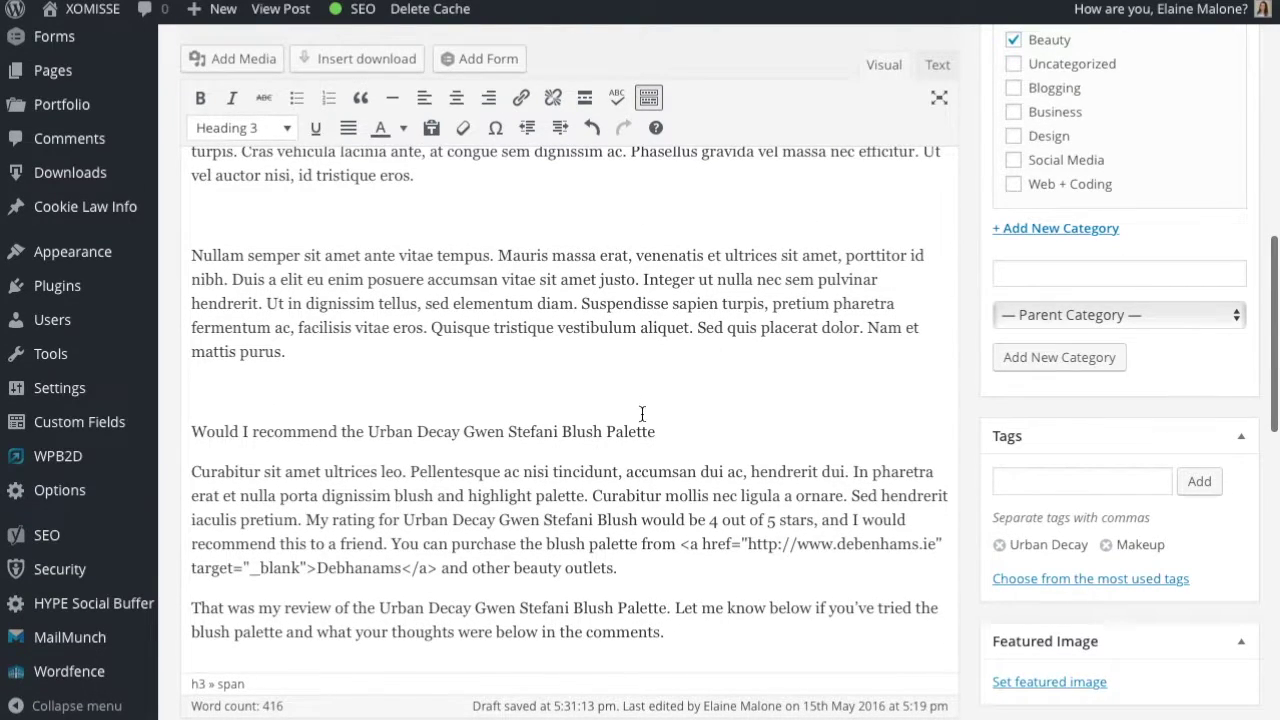
drag(657, 431, 194, 429)
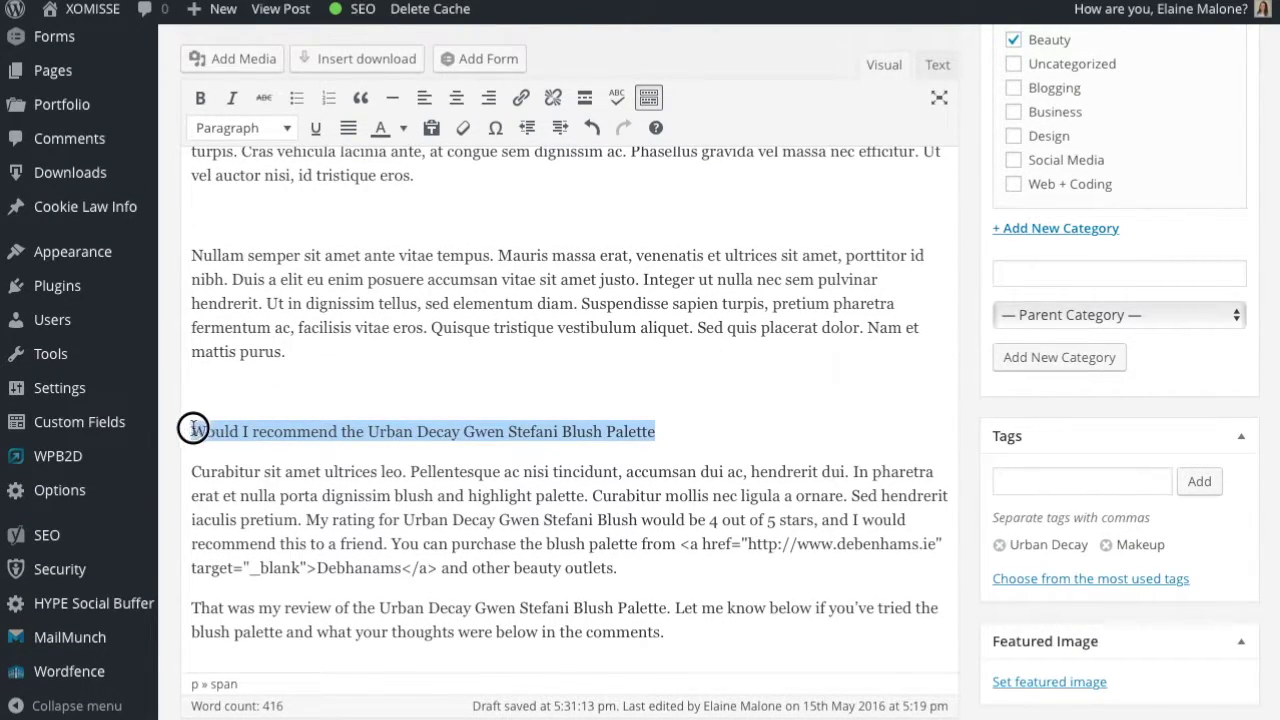
click(287, 130)
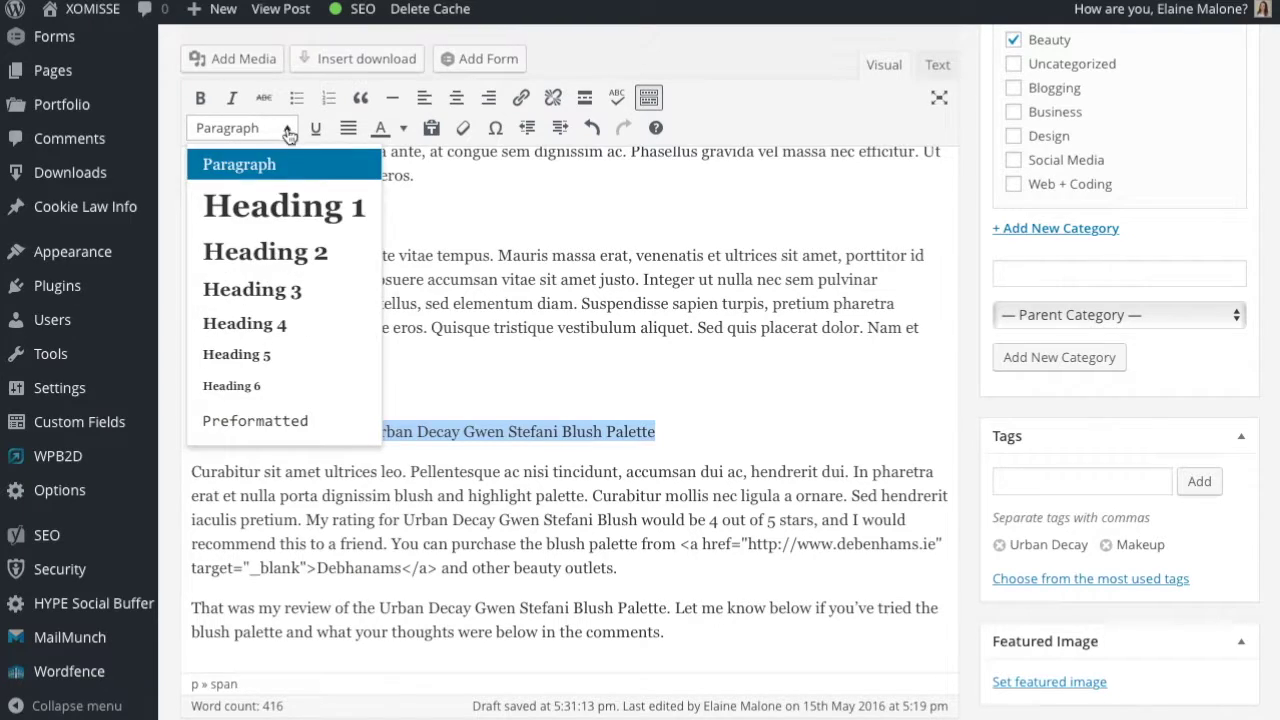
click(277, 324)
Place the DS0000 palette photo on the desktop
scroll(702, 490, up, 2)
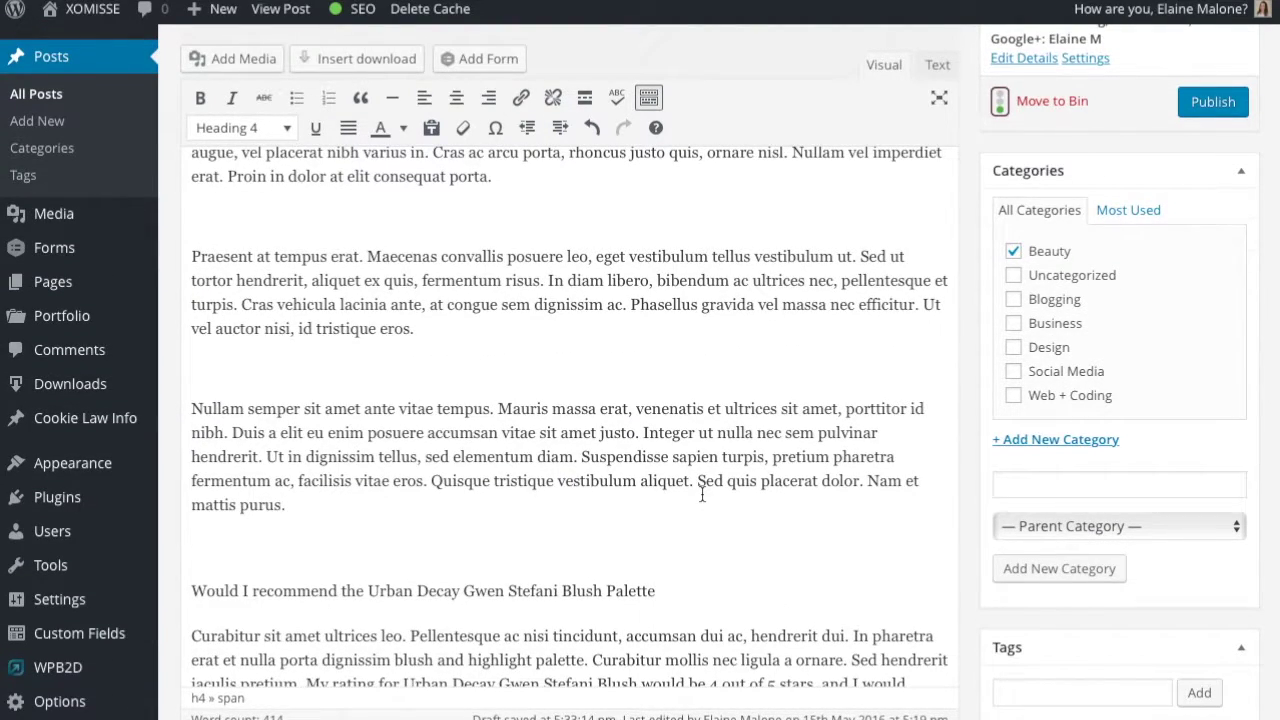
scroll(702, 495, up, 1)
scroll(702, 495, up, 3)
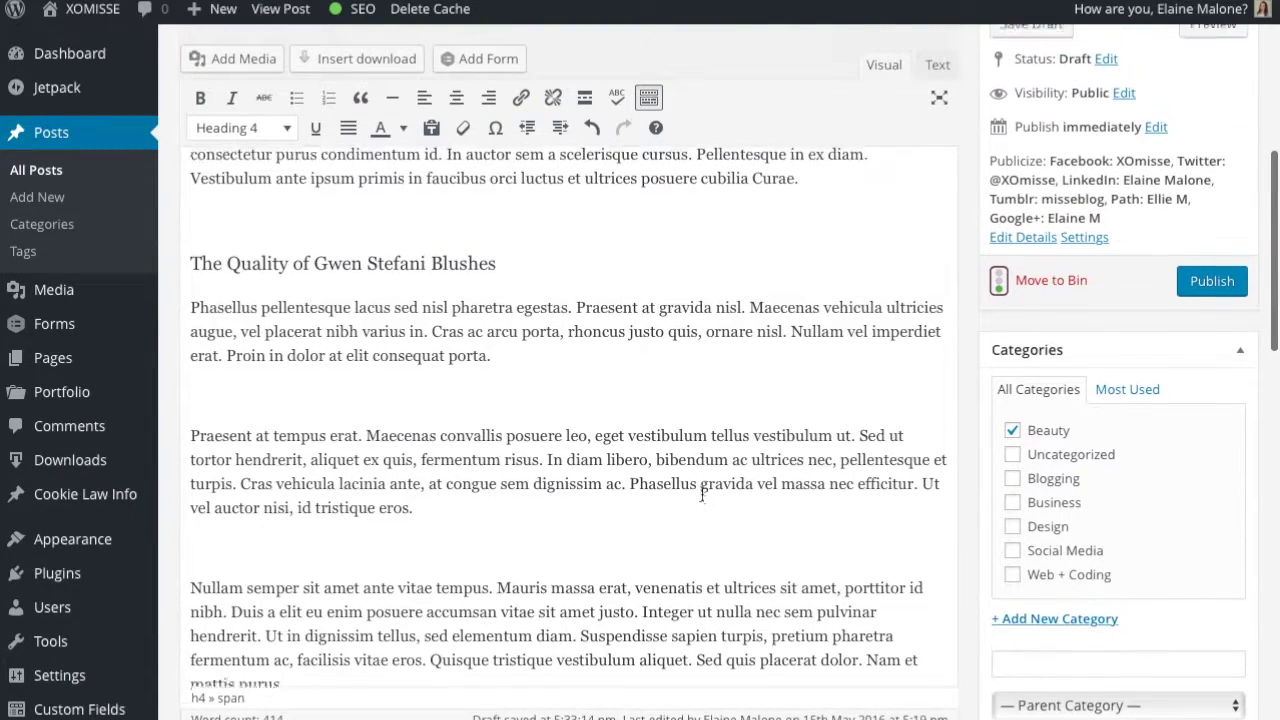
scroll(702, 494, up, 2)
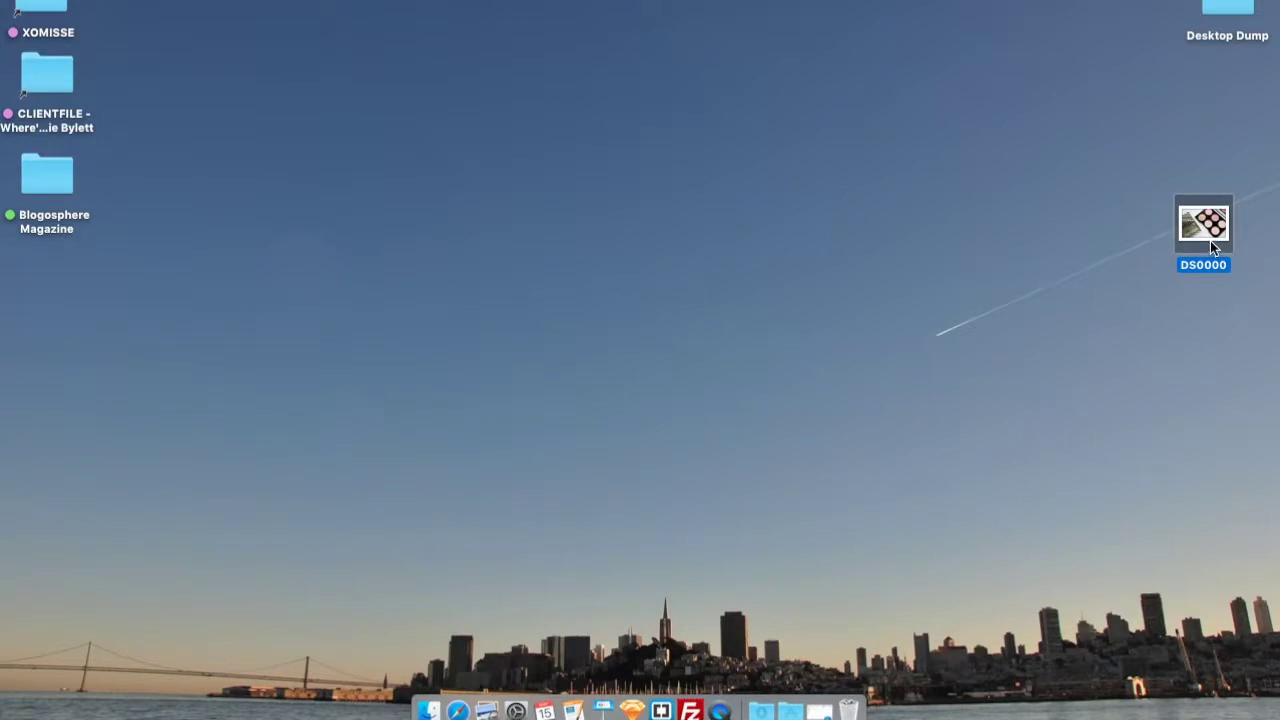
drag(1212, 247, 1037, 315)
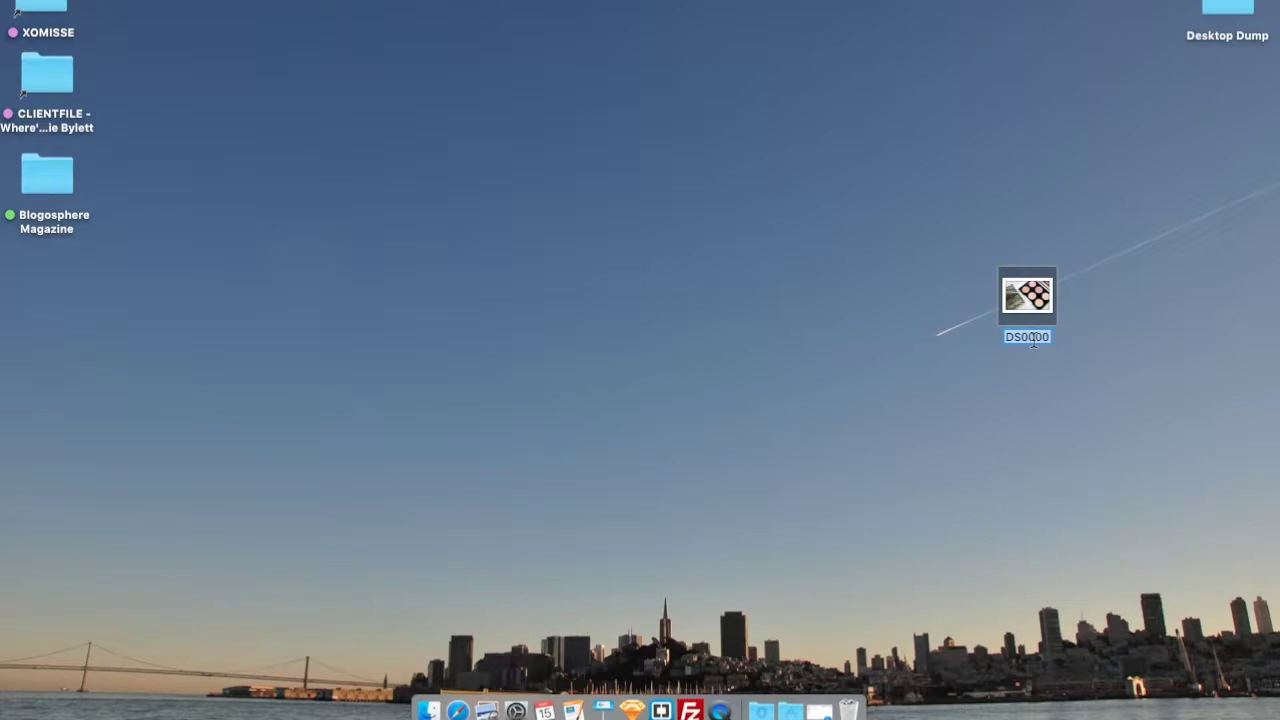
Rename the DS0000 photo, starting the new name with 'Urban D'
text(Urban D)
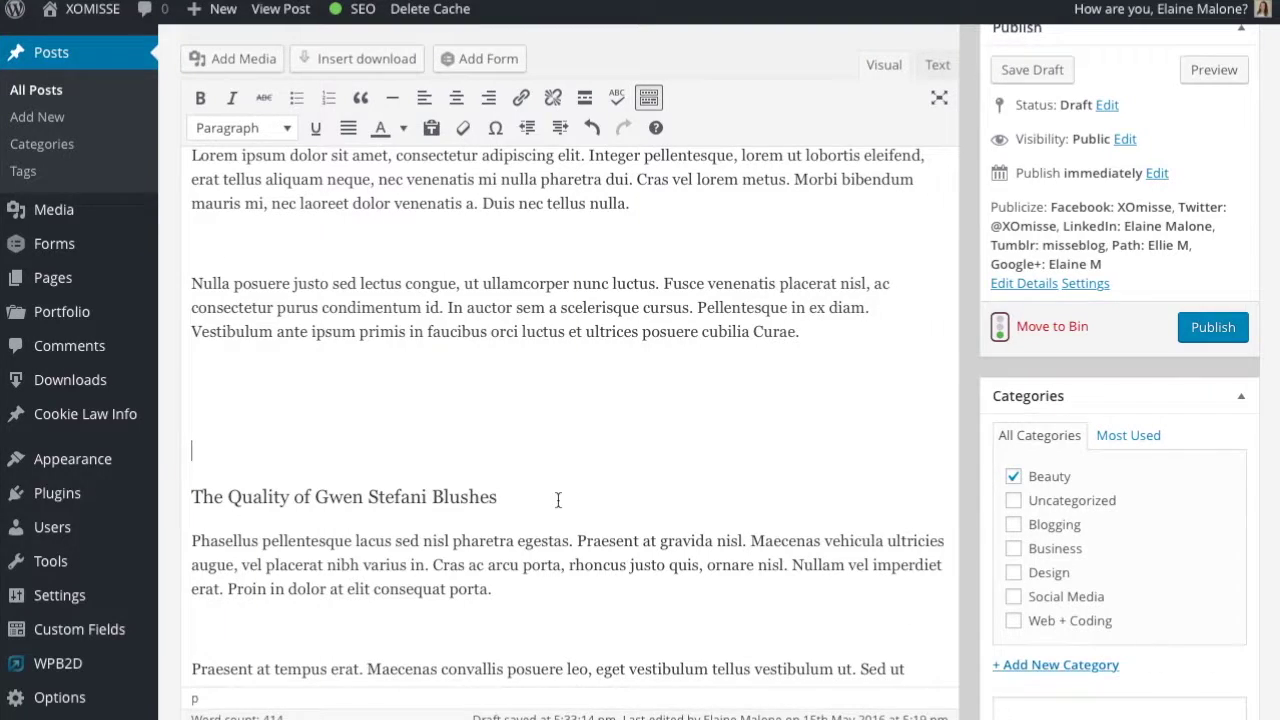
Add the palette photo from the Media Library with 'Gwen Stefani Blush Palette' alt text and a two-sentence description
click(488, 420)
click(249, 68)
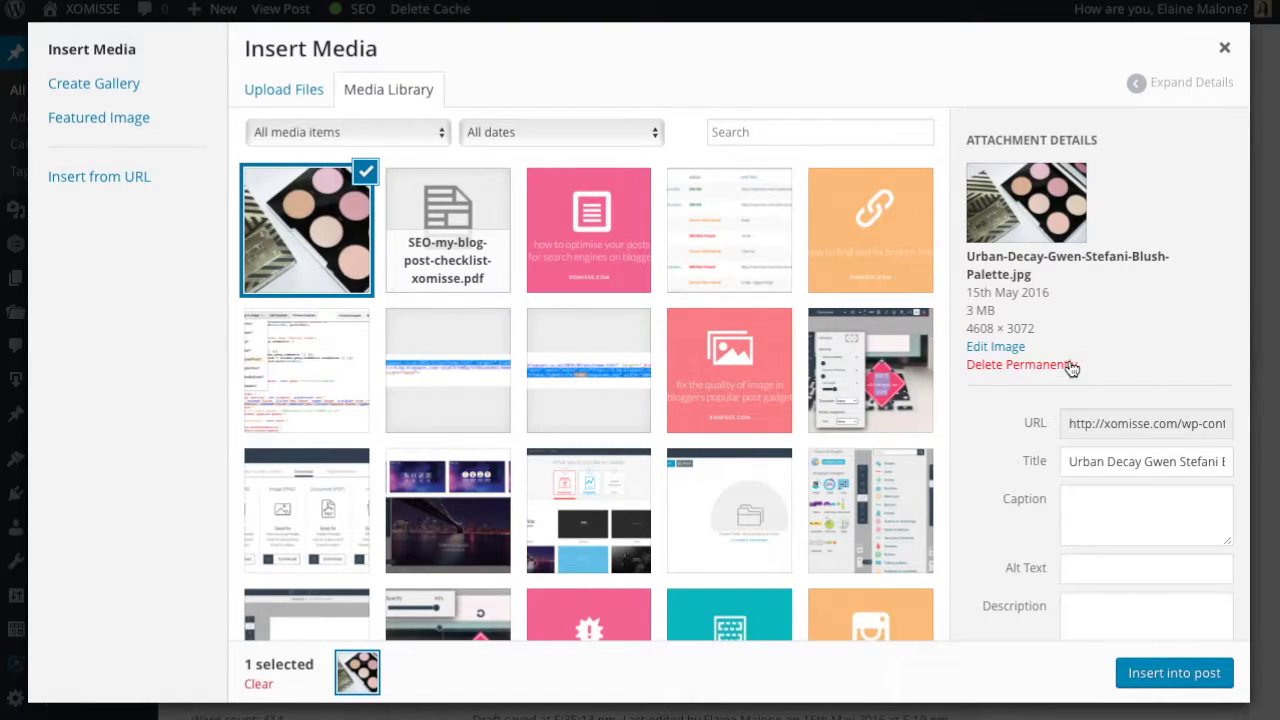
scroll(1060, 350, down, 2)
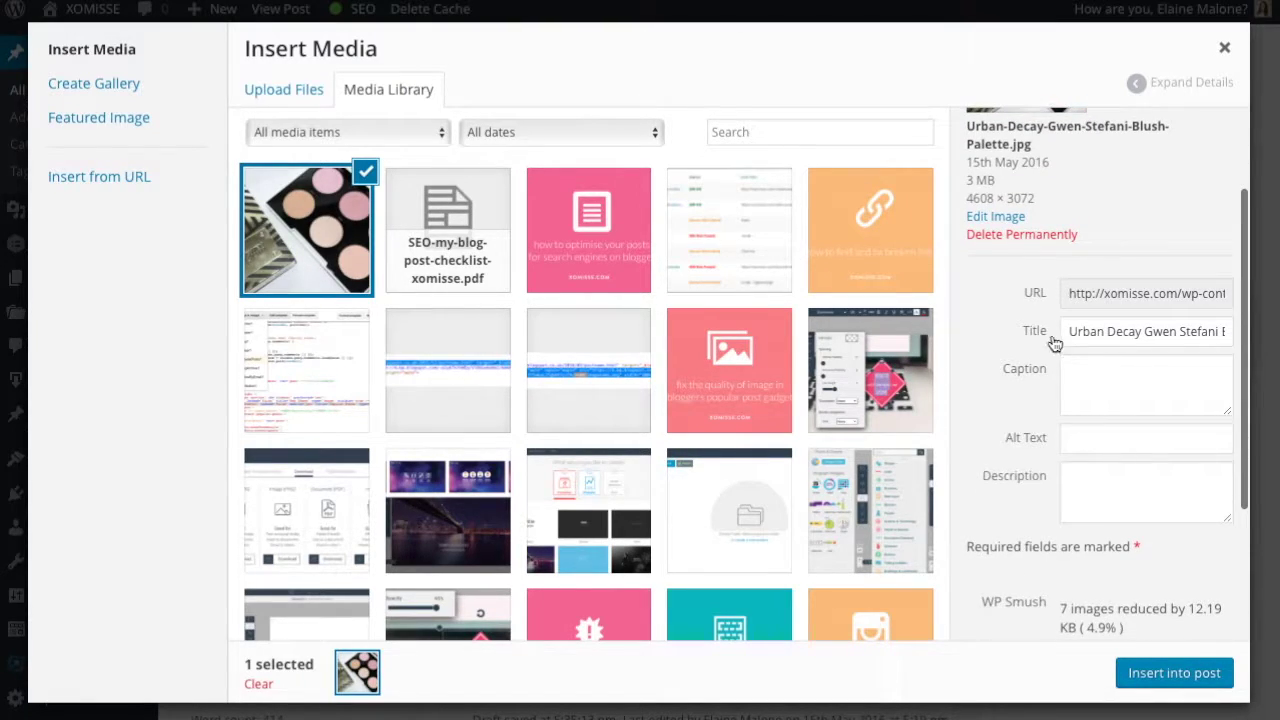
click(1163, 331)
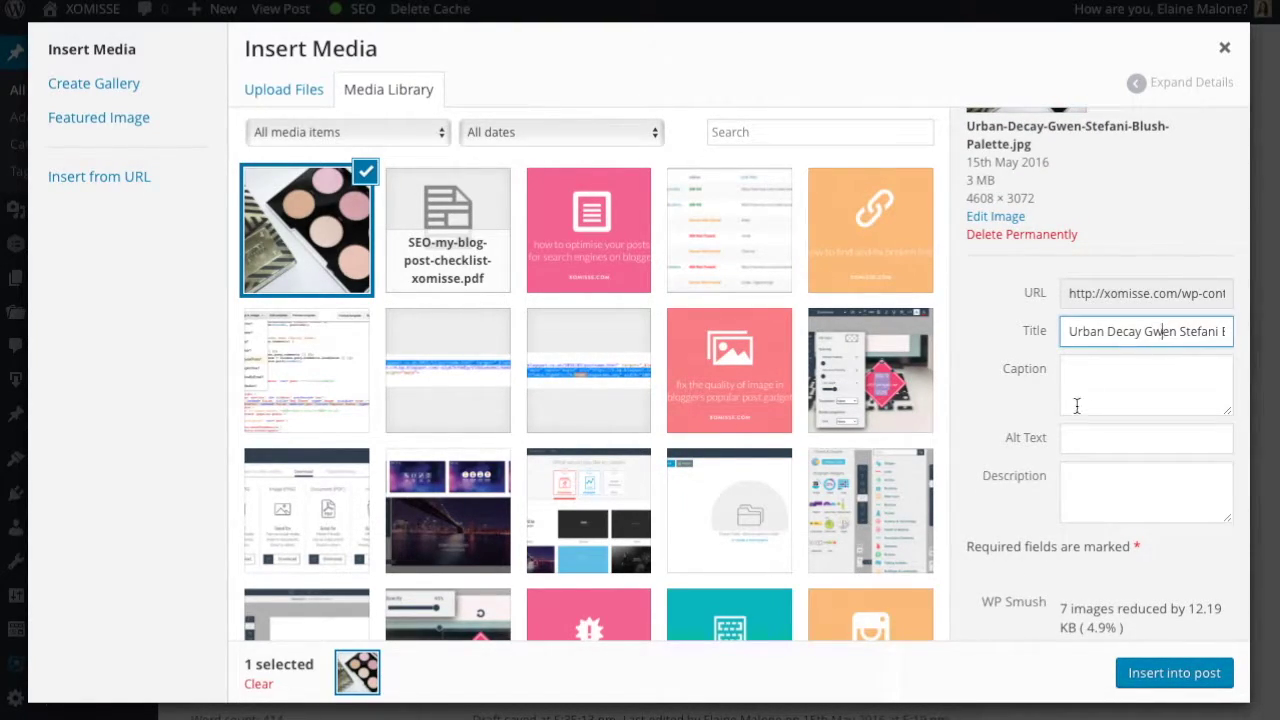
scroll(1163, 331, down, 1)
click(1097, 375)
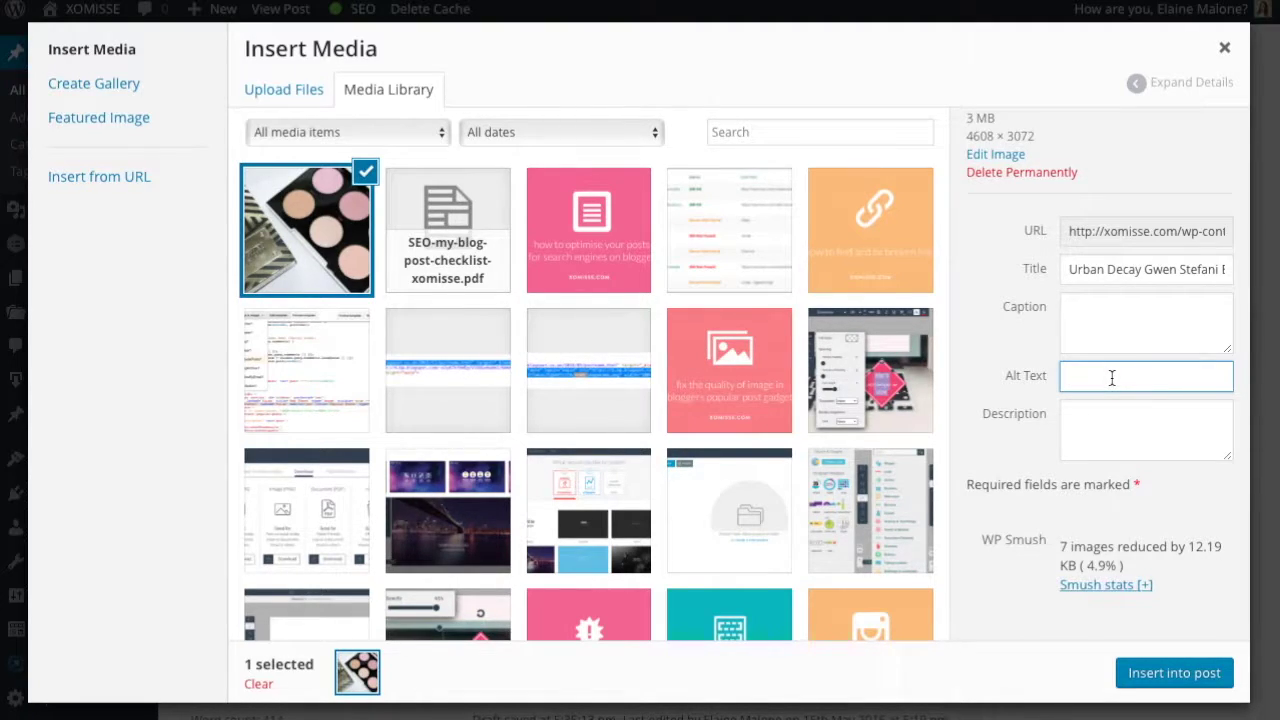
text(Urban Decay Gwen Stefani Blush Palette)
click(1076, 419)
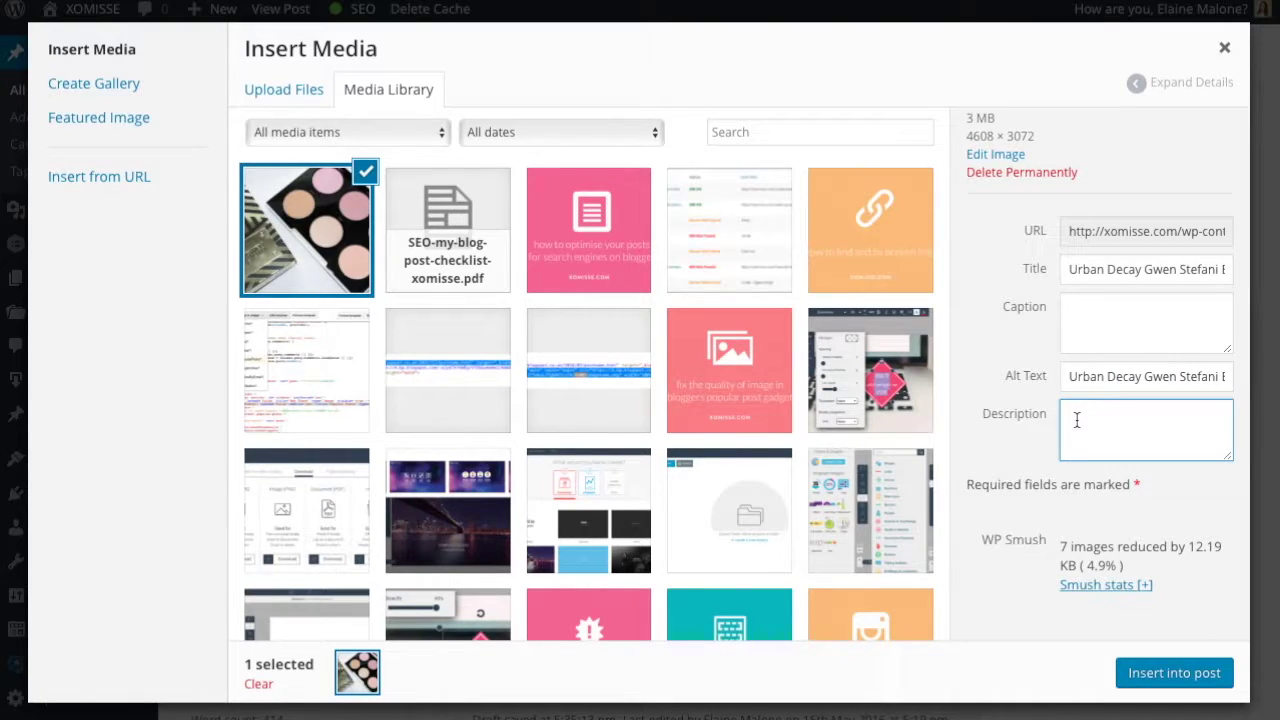
click(1084, 430)
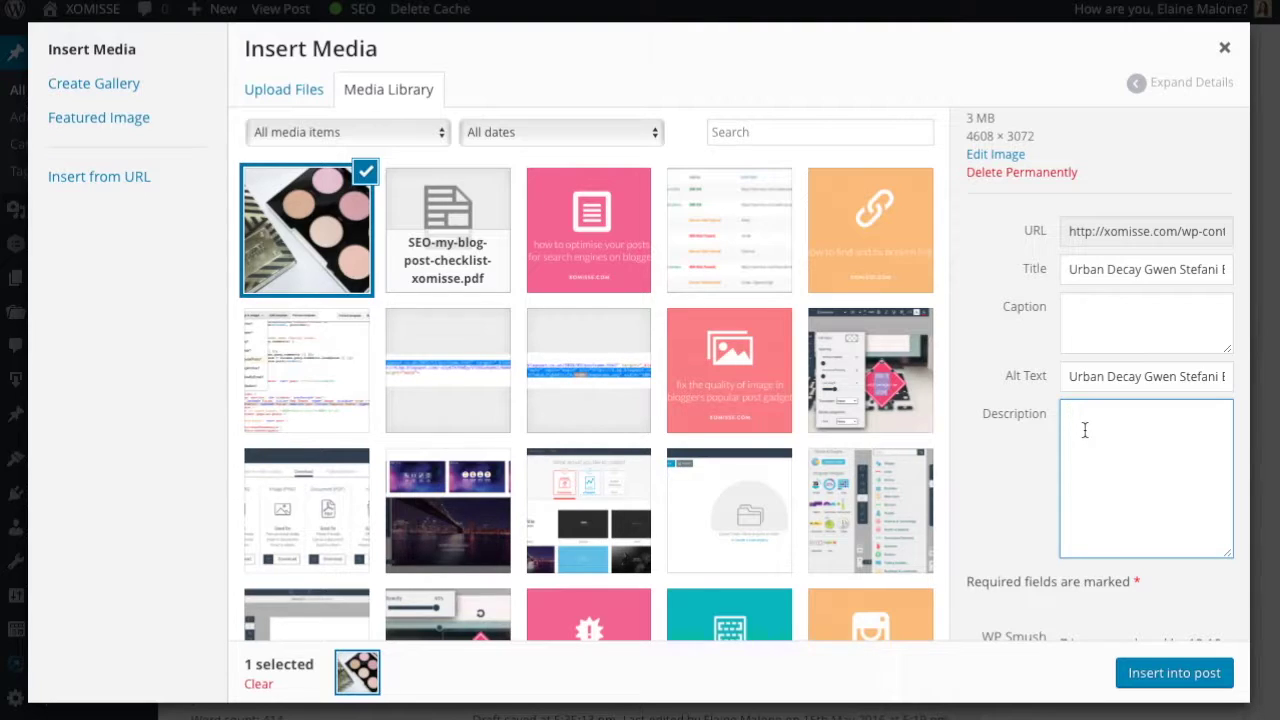
text(I try out the new Urban Decay Gwen Stefani Blush Palette. Find out how I got on by clicking over to read the post.)
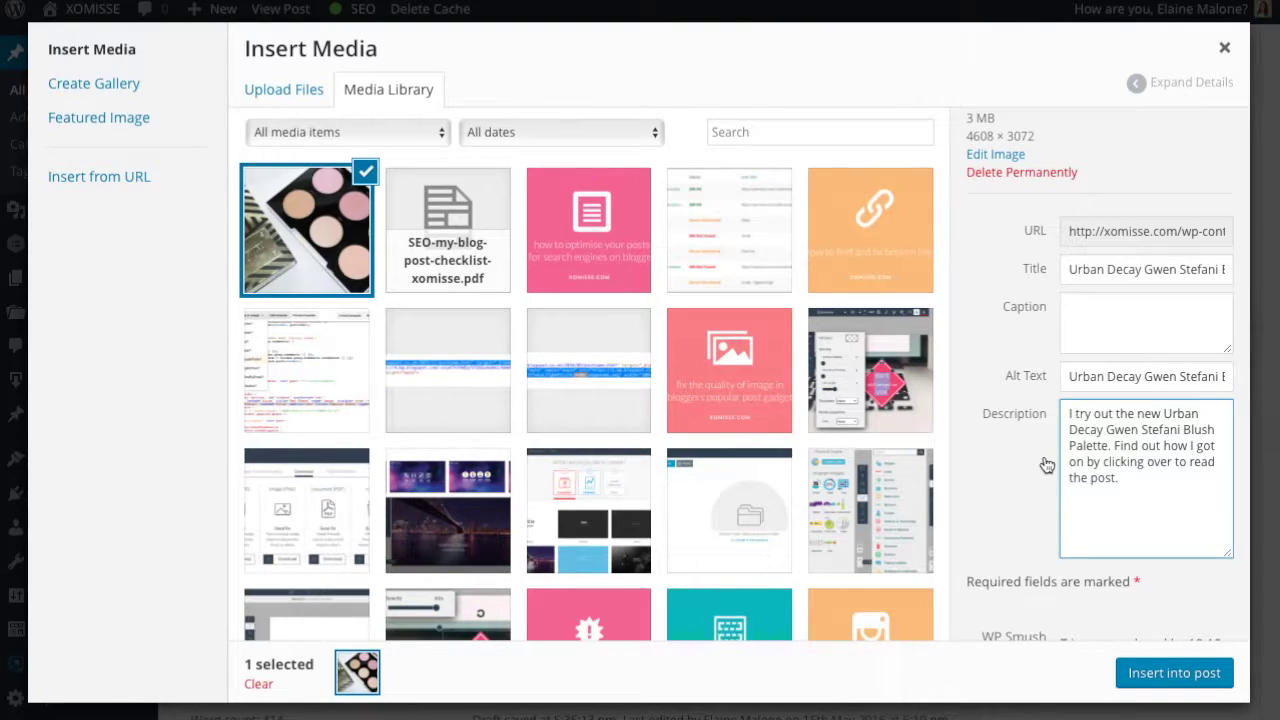
Insert the photo into the post and paste the product name after 'metus' in the first paragraph
click(1184, 684)
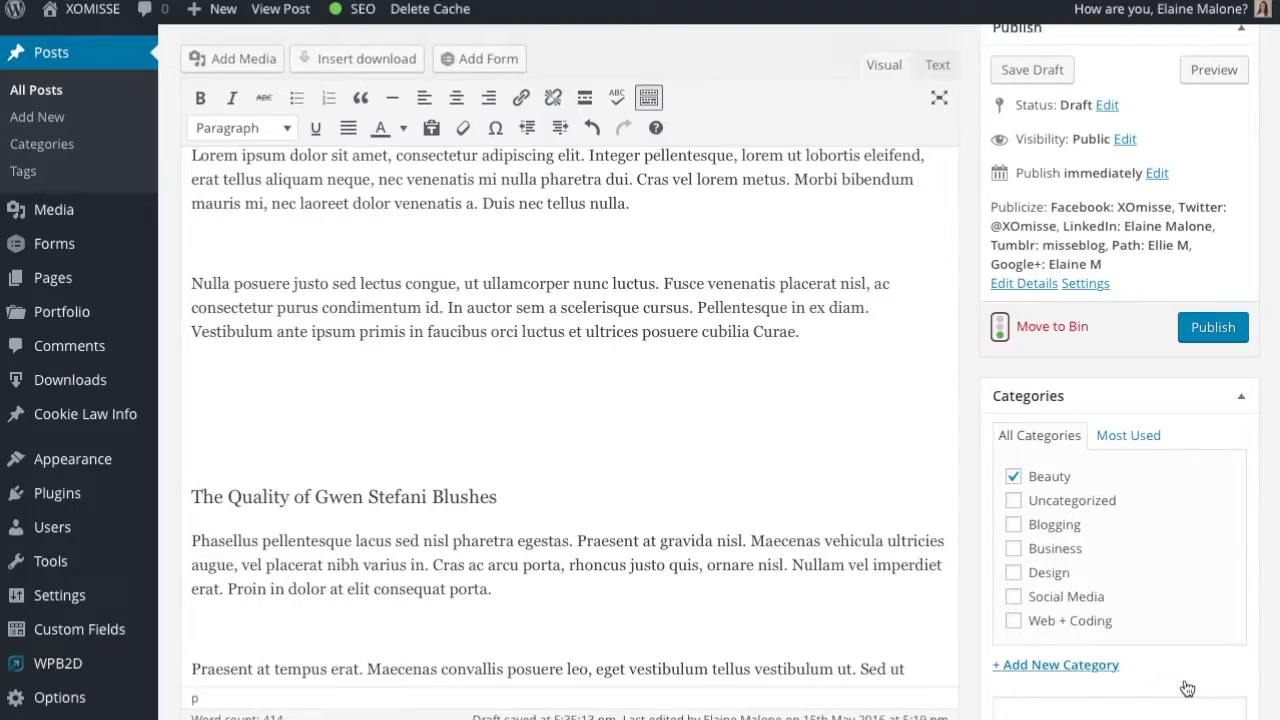
scroll(578, 500, up, 3)
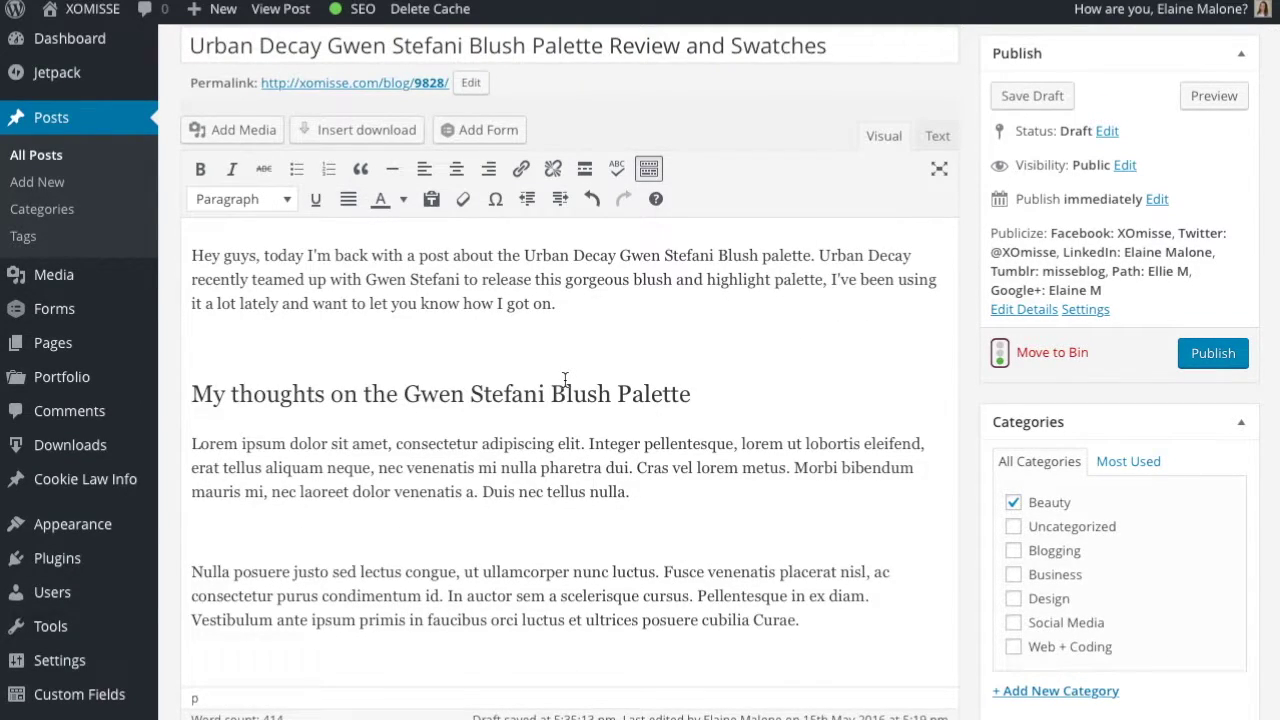
drag(524, 257, 759, 256)
key(ctrl+c)
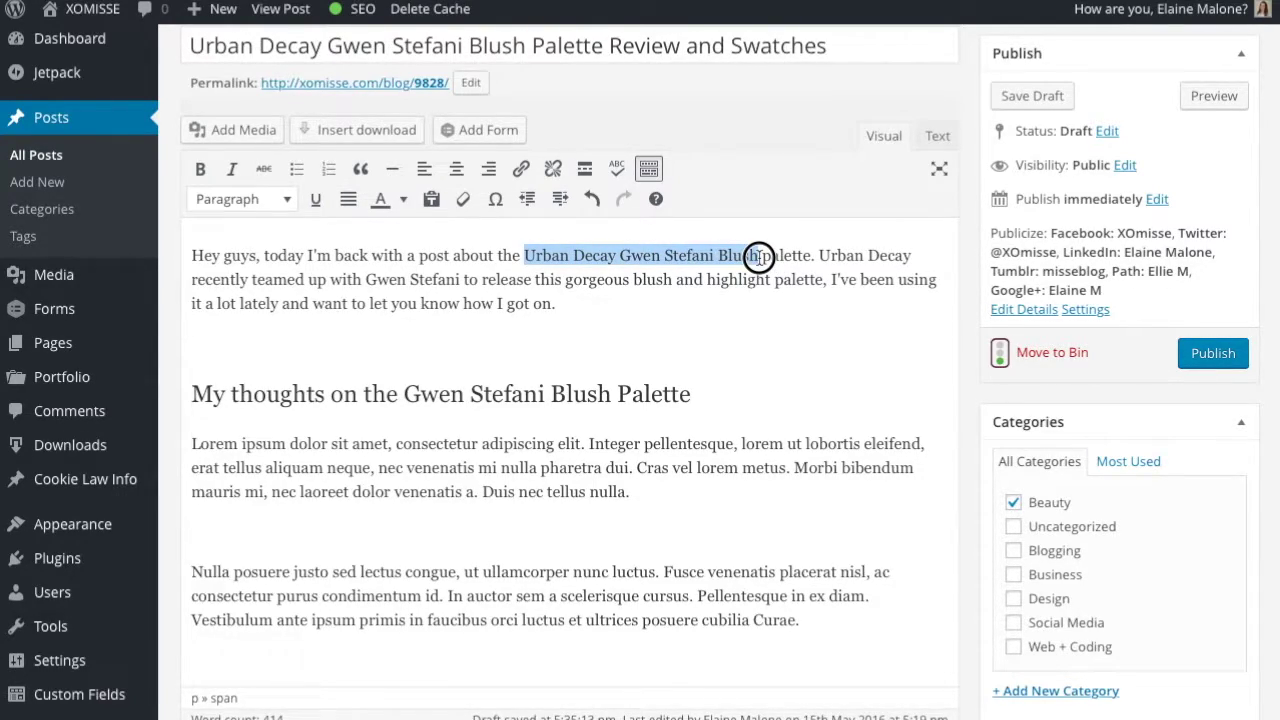
scroll(759, 257, down, 3)
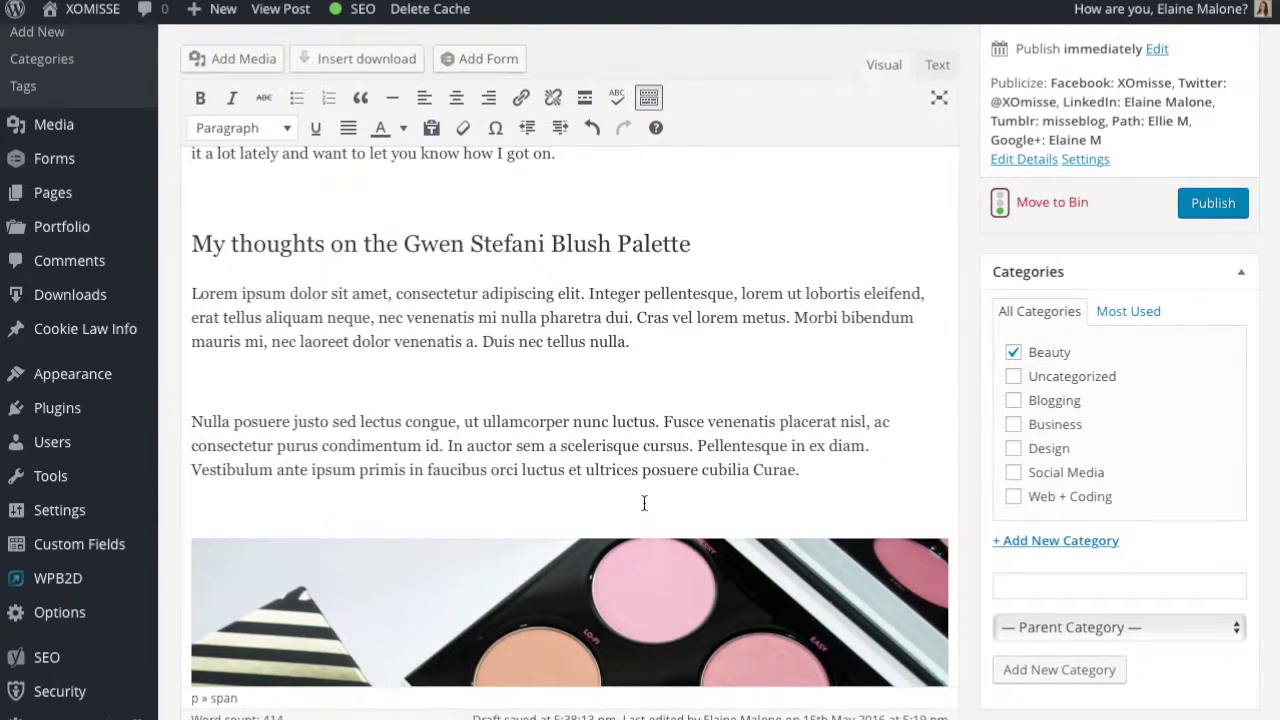
scroll(644, 503, down, 1)
click(791, 269)
key(ctrl+v)
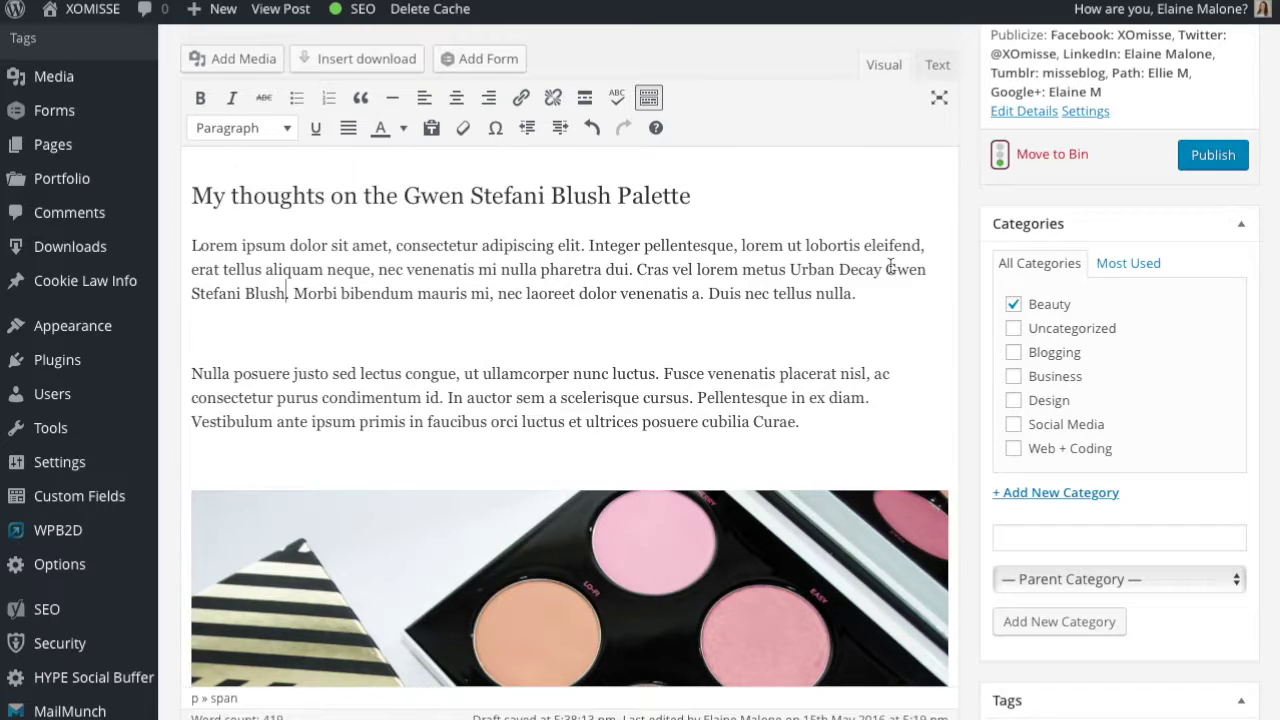
Paste 'Gwen Stefani Blush Palette' after 'nisl.' and 'Blush and highlight palette' before 'Suspendisse'
shift+click(791, 269)
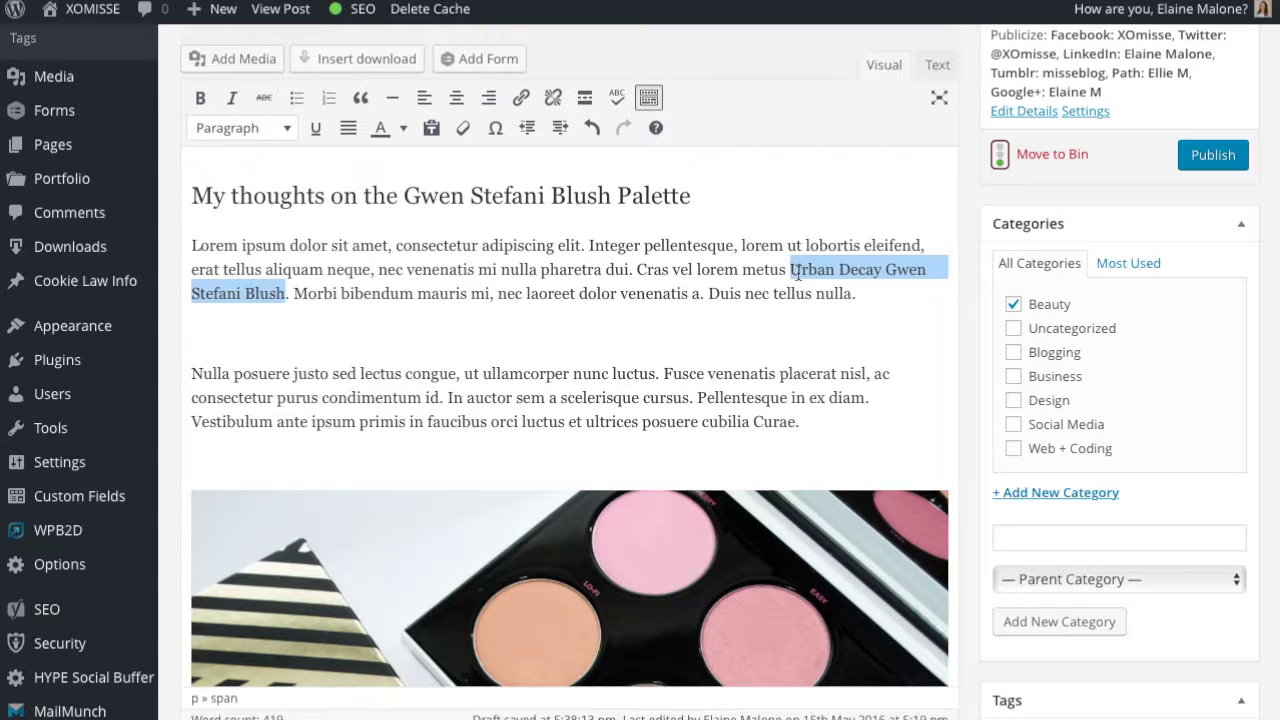
scroll(723, 315, down, 7)
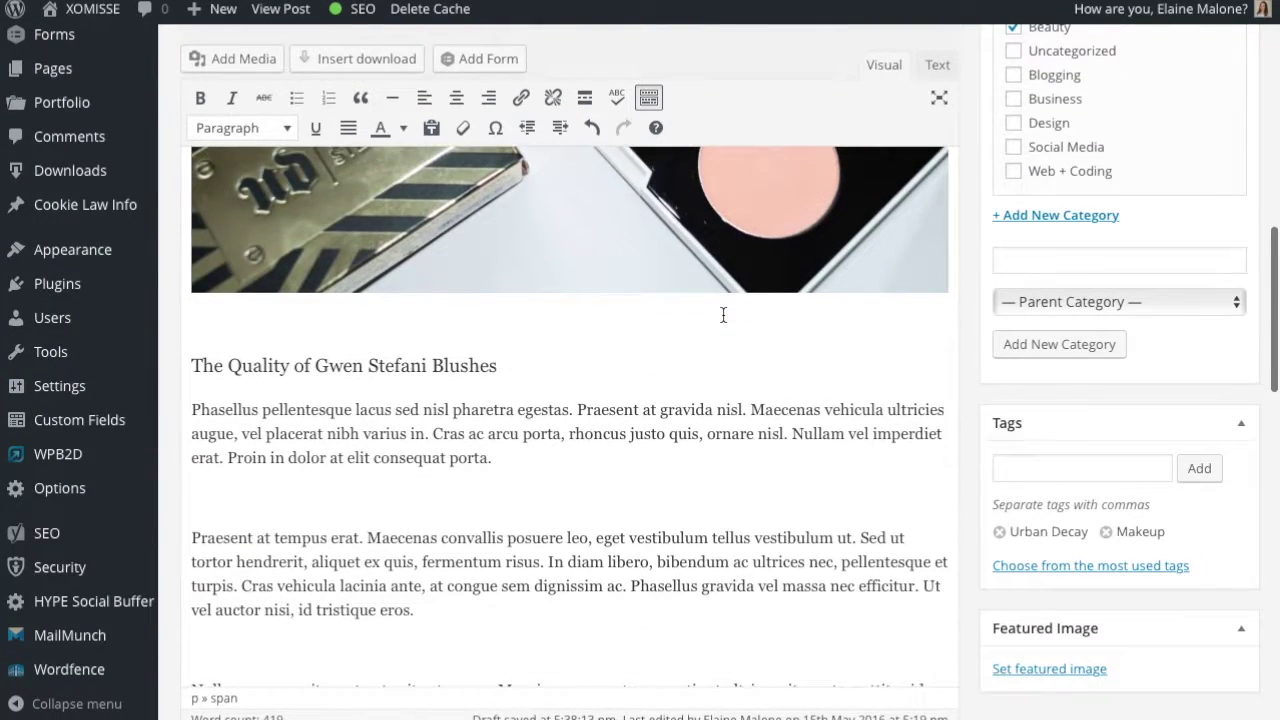
scroll(723, 315, down, 2)
click(781, 351)
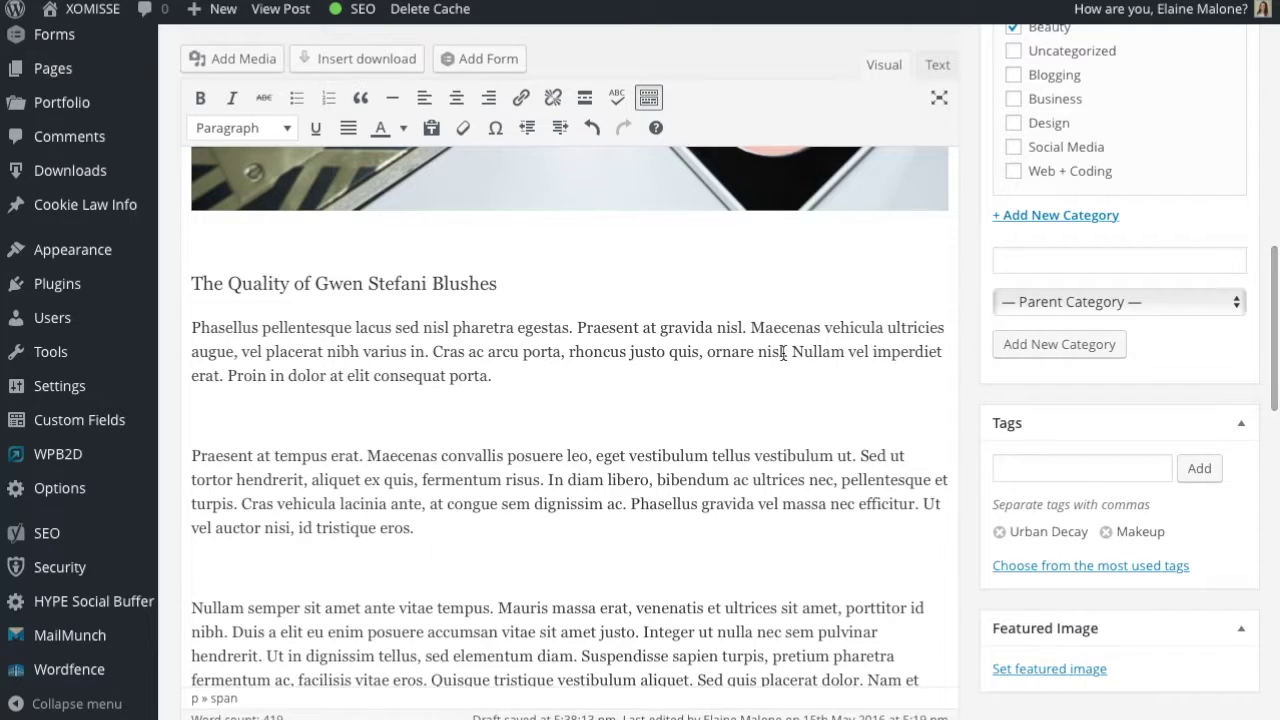
text(Gwen Stefani Blush Palette)
scroll(603, 343, down, 4)
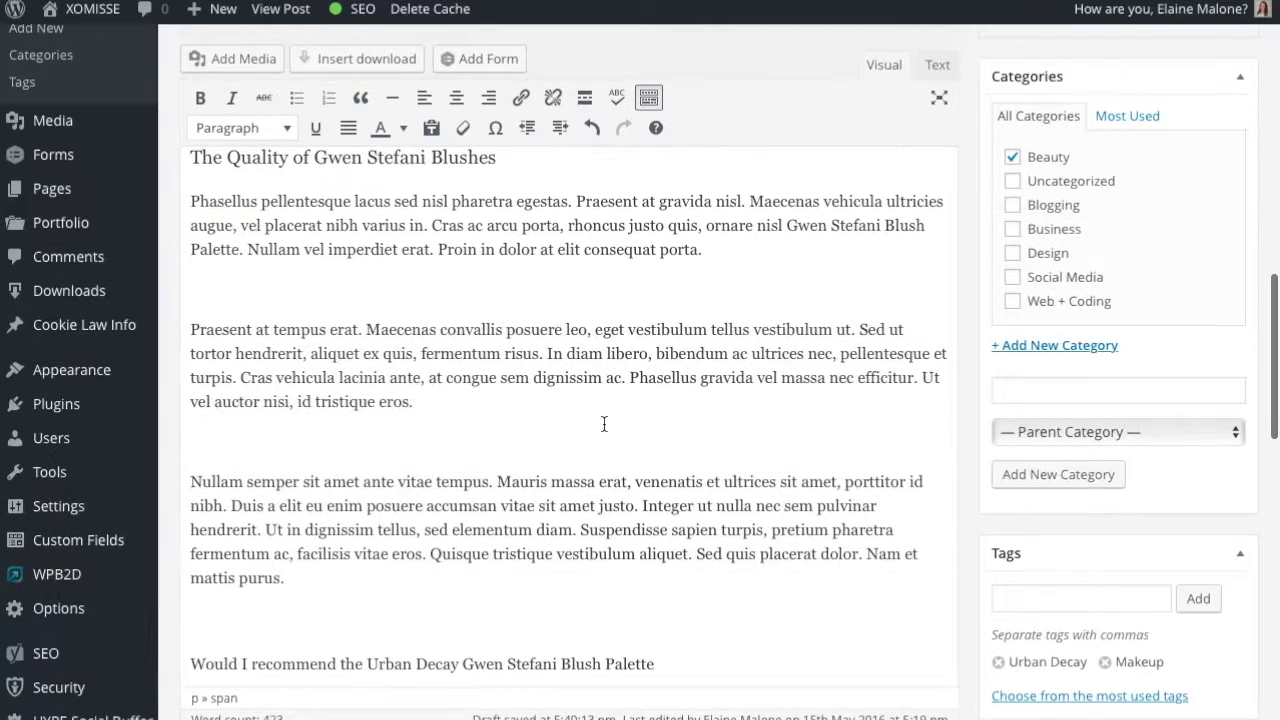
click(586, 470)
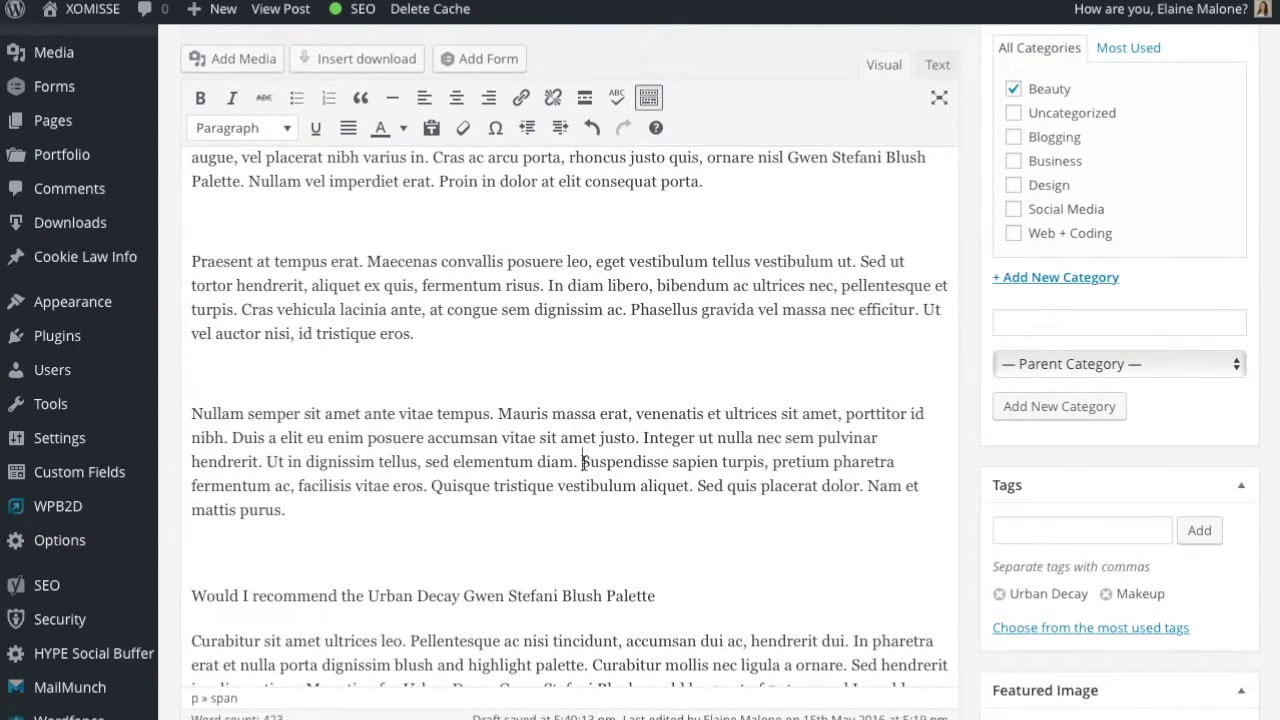
text(Blush and highlight palette)
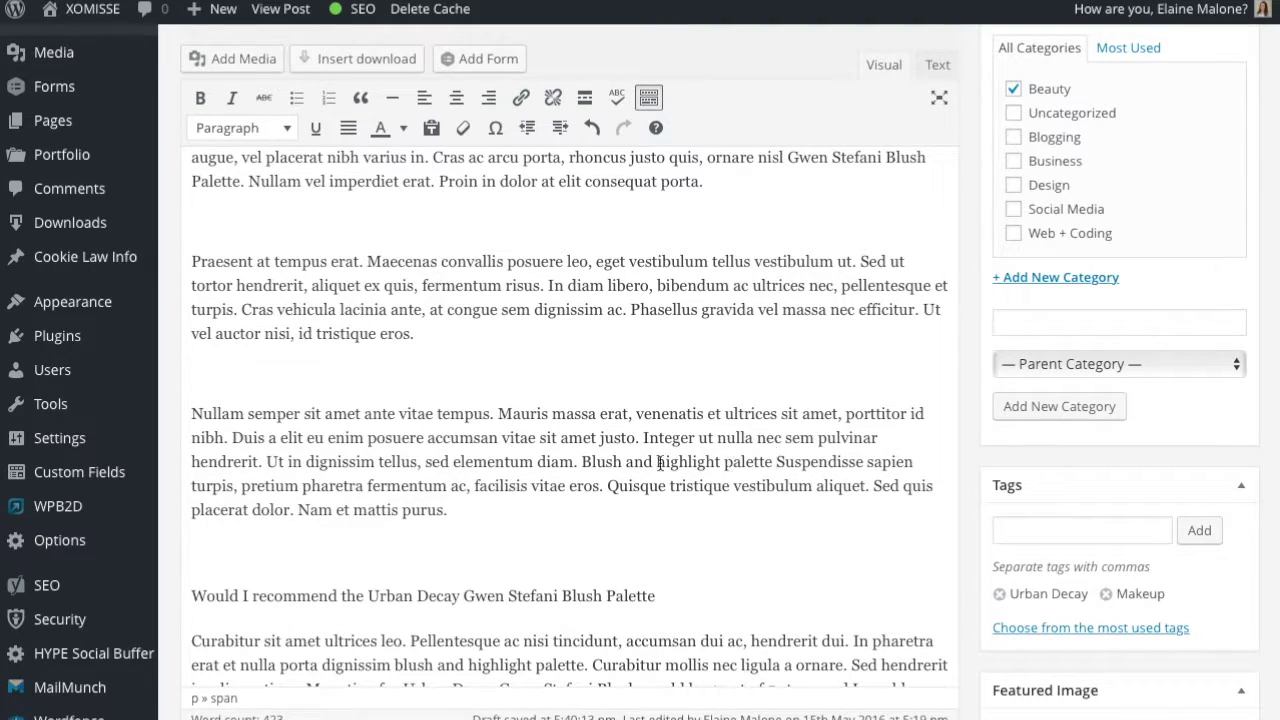
scroll(532, 447, down, 2)
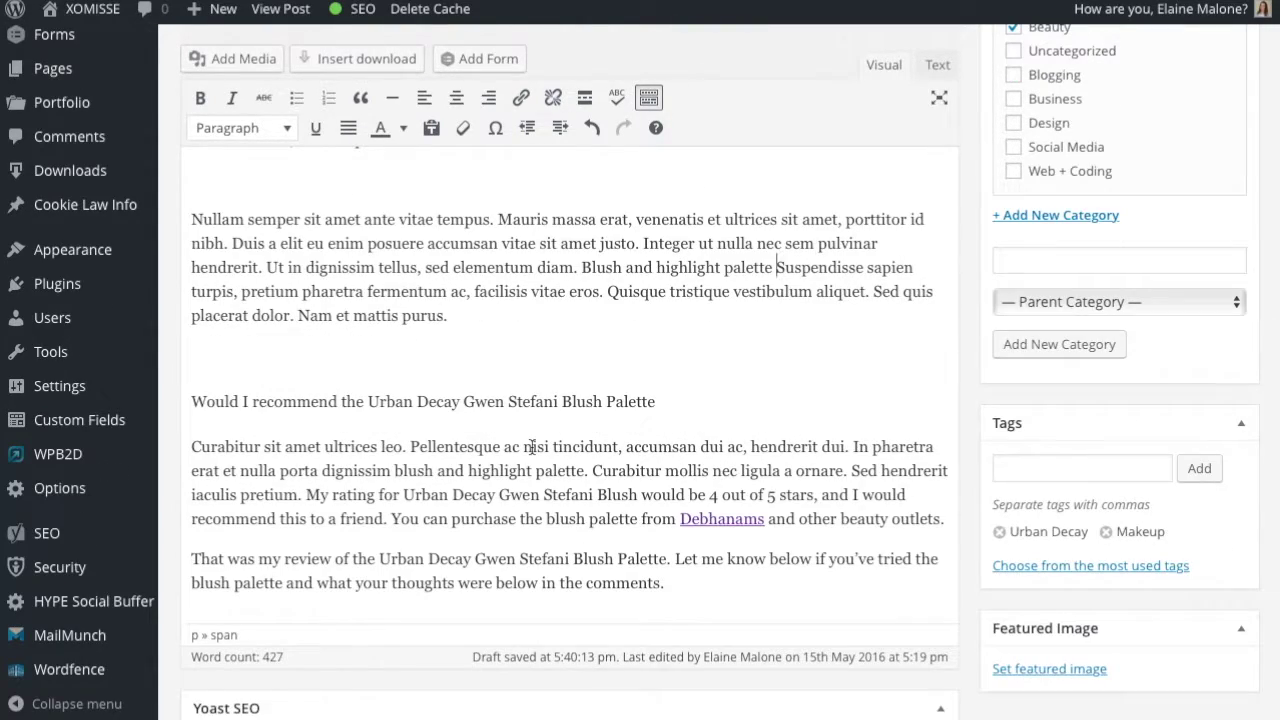
scroll(532, 447, down, 1)
scroll(532, 447, down, 2)
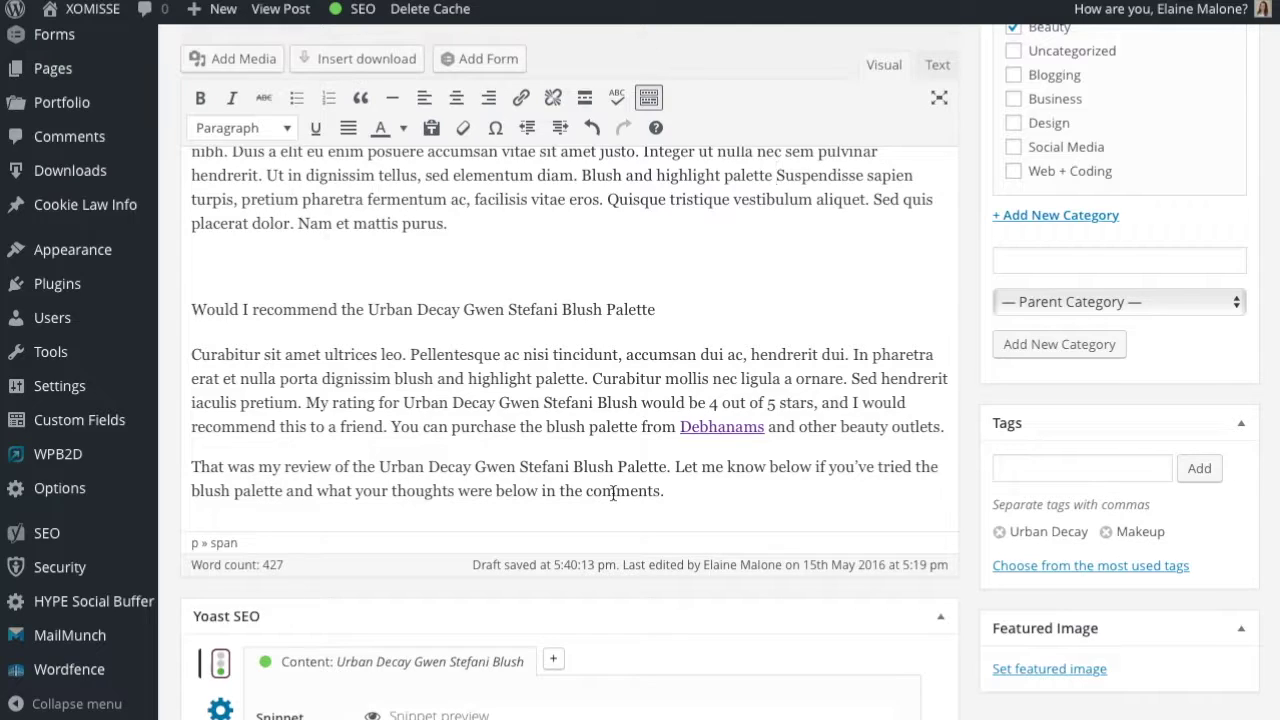
scroll(613, 493, up, 15)
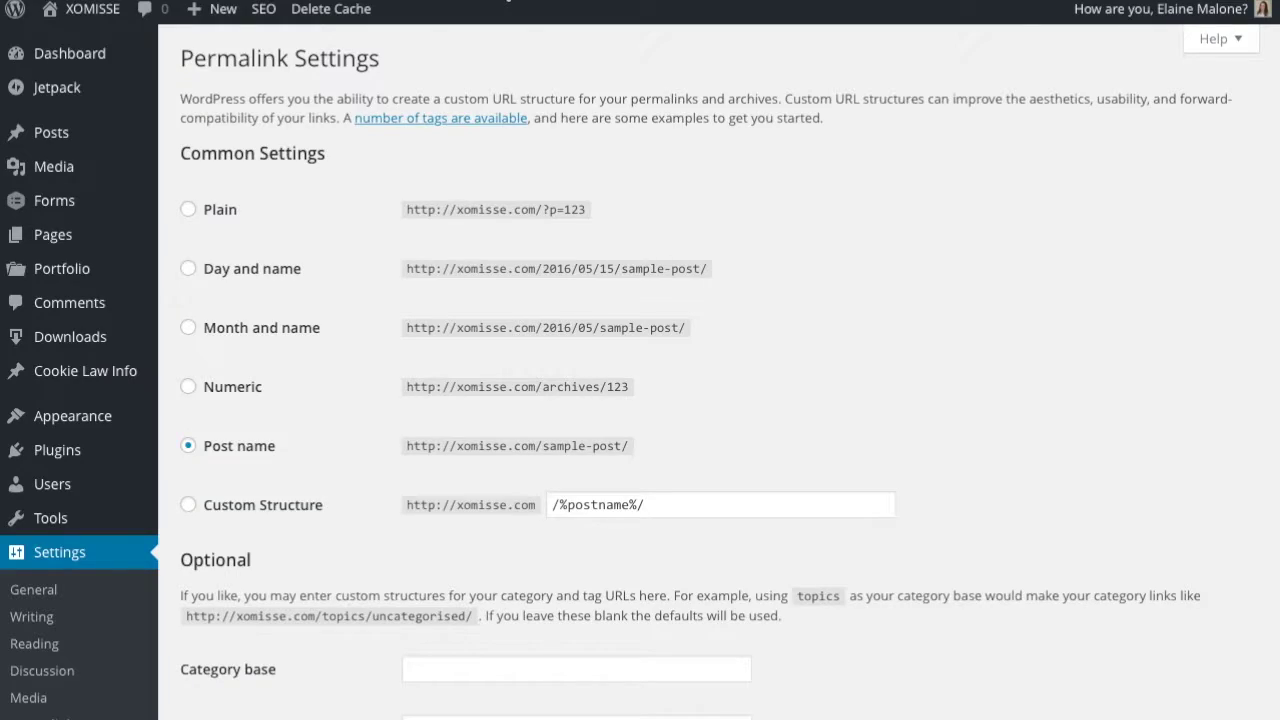
Check the Permalink Settings page, confirming Post name is the selected structure
scroll(45, 490, down, 1)
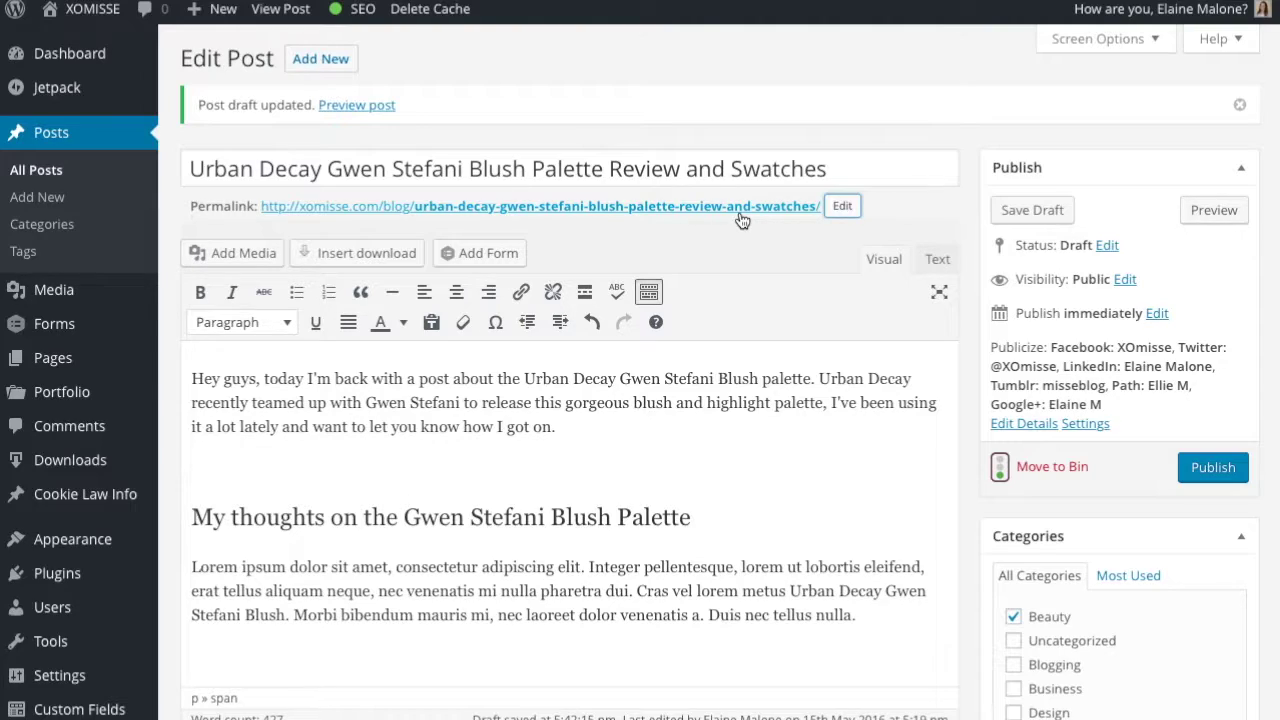
Delete '-palette-review-and-swatches' from the slug, leaving urban-decay-gwen-stefani-blush
click(490, 206)
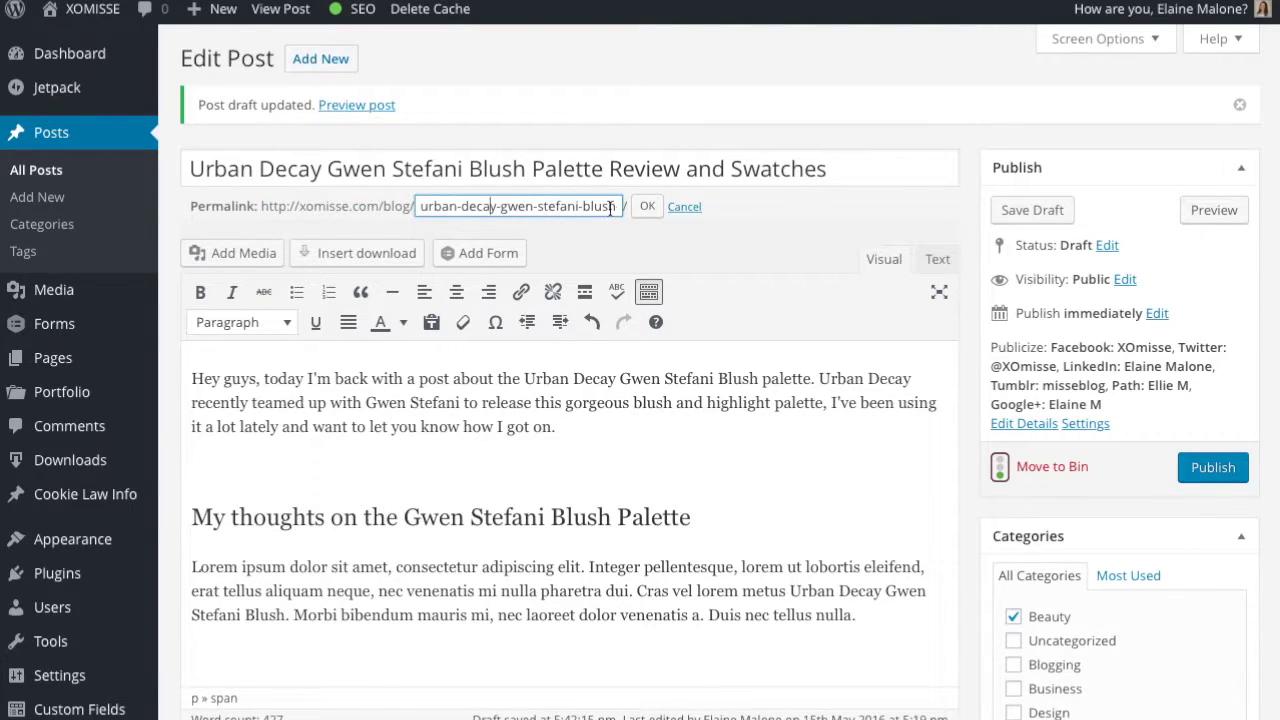
drag(612, 206, 683, 215)
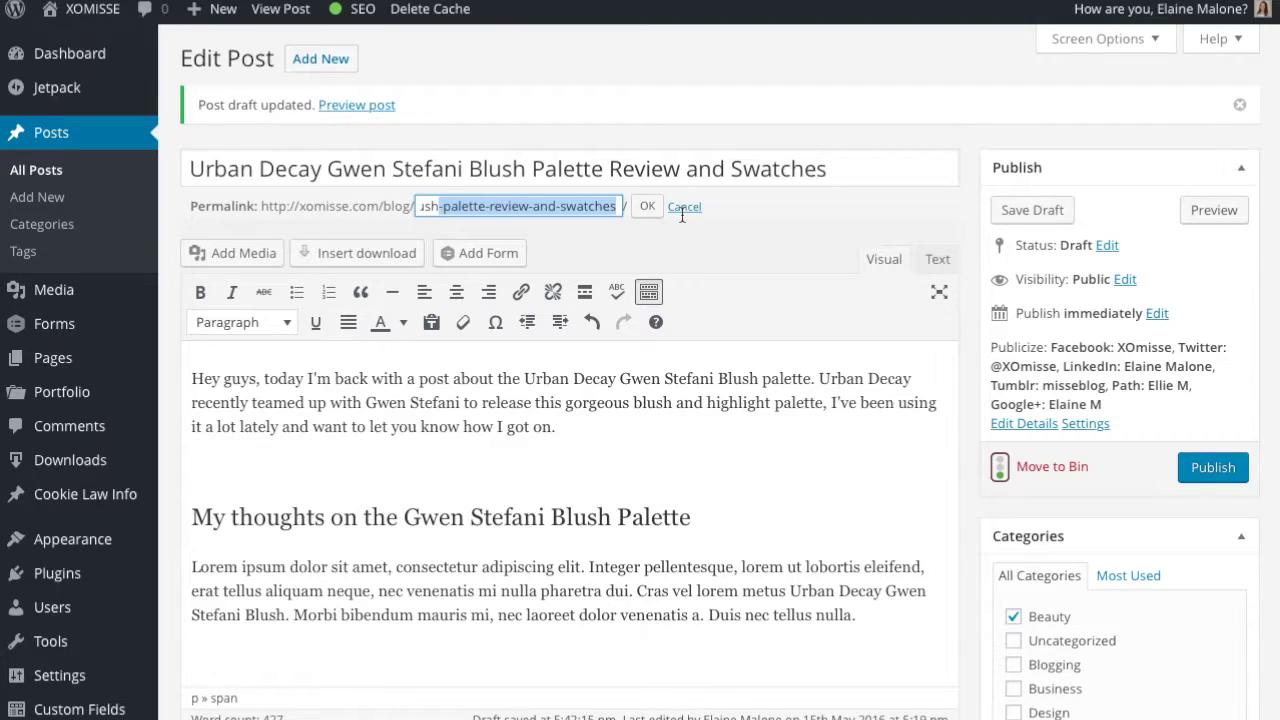
key(BackSpace)
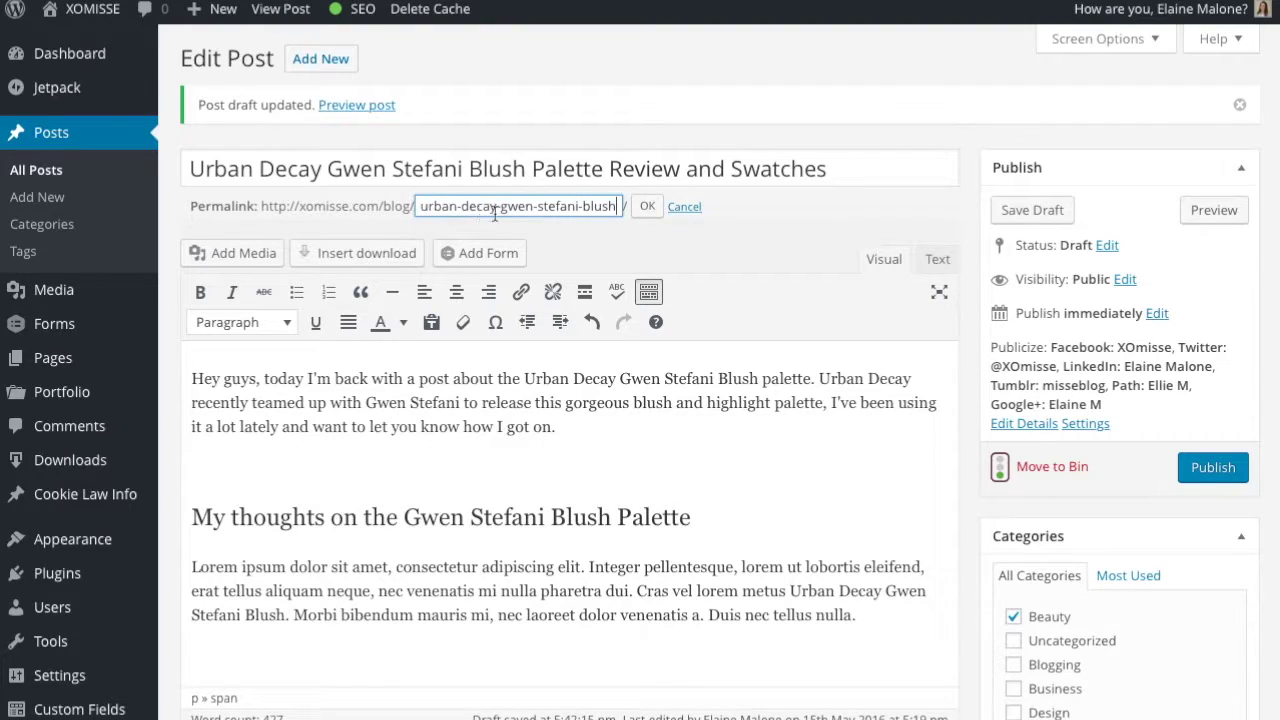
click(647, 206)
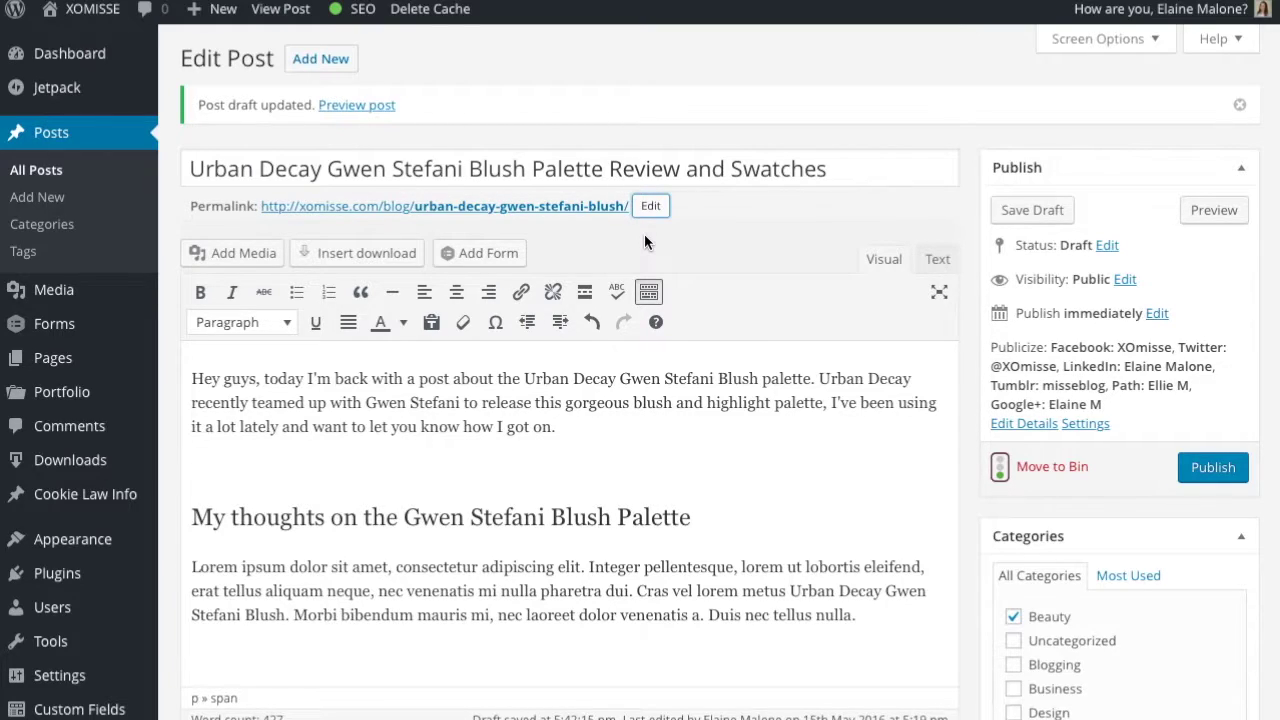
scroll(820, 223, down, 3)
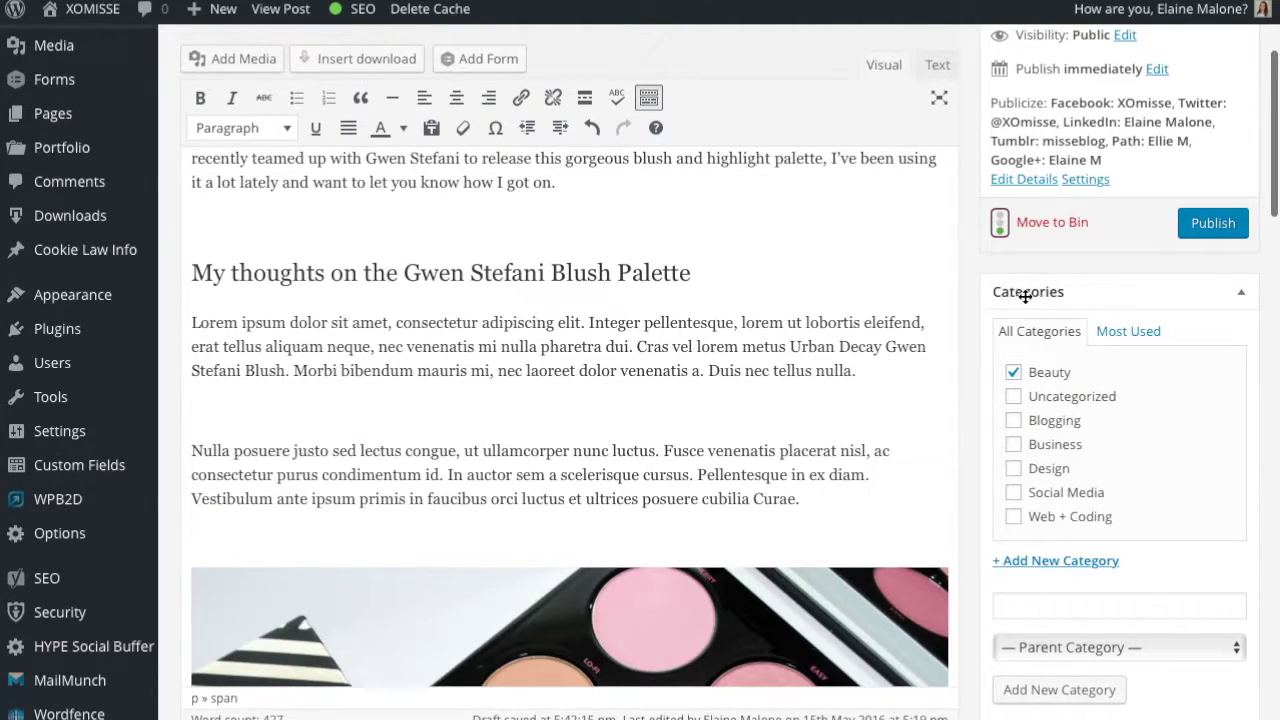
scroll(989, 347, down, 3)
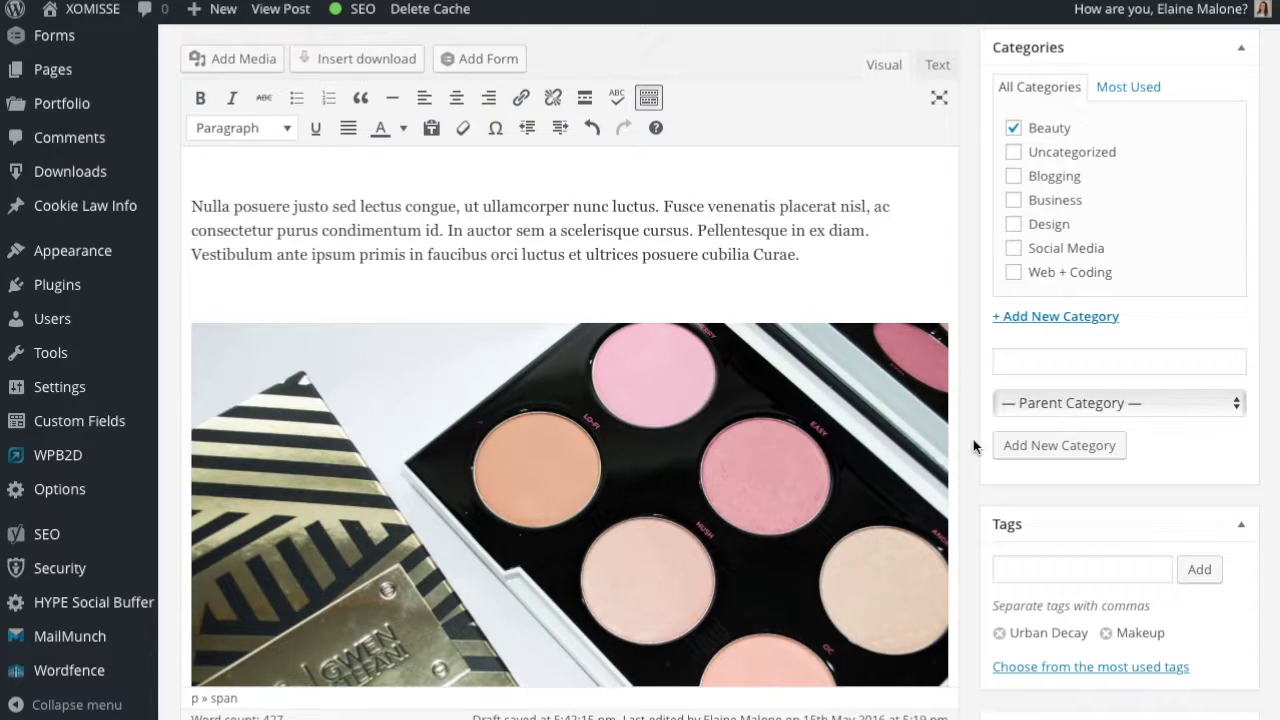
scroll(973, 439, down, 5)
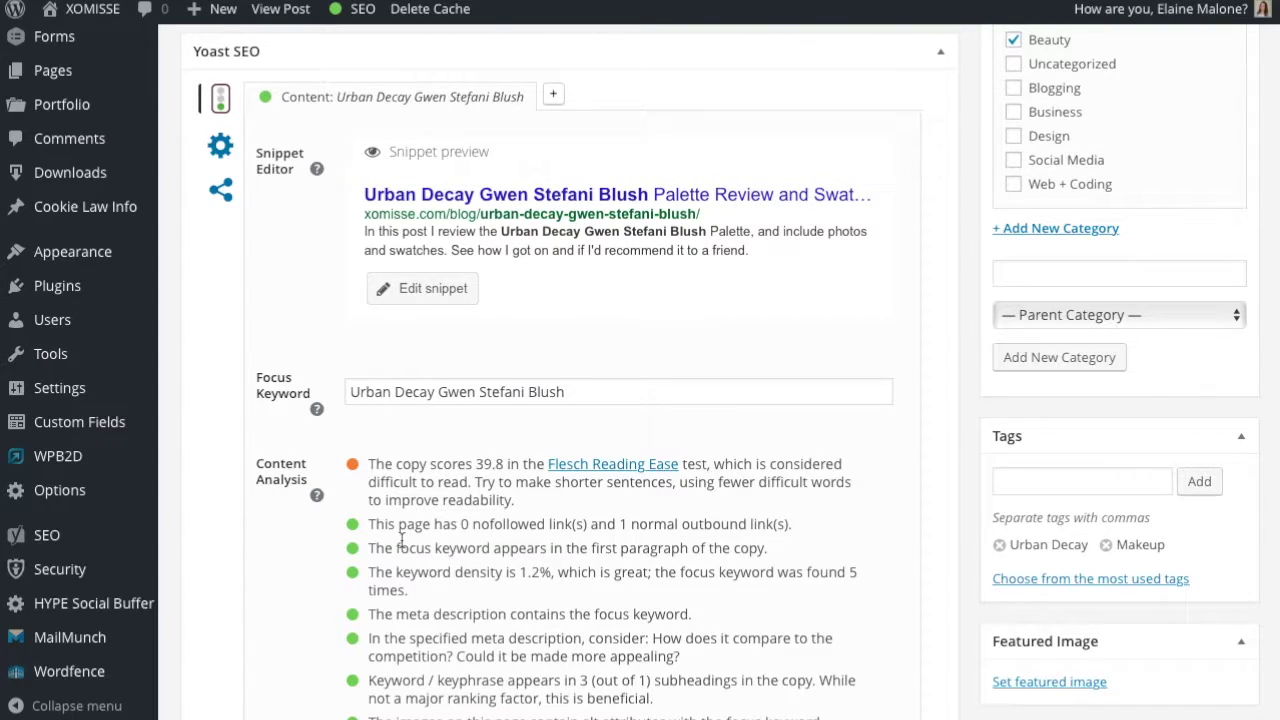
scroll(401, 540, down, 4)
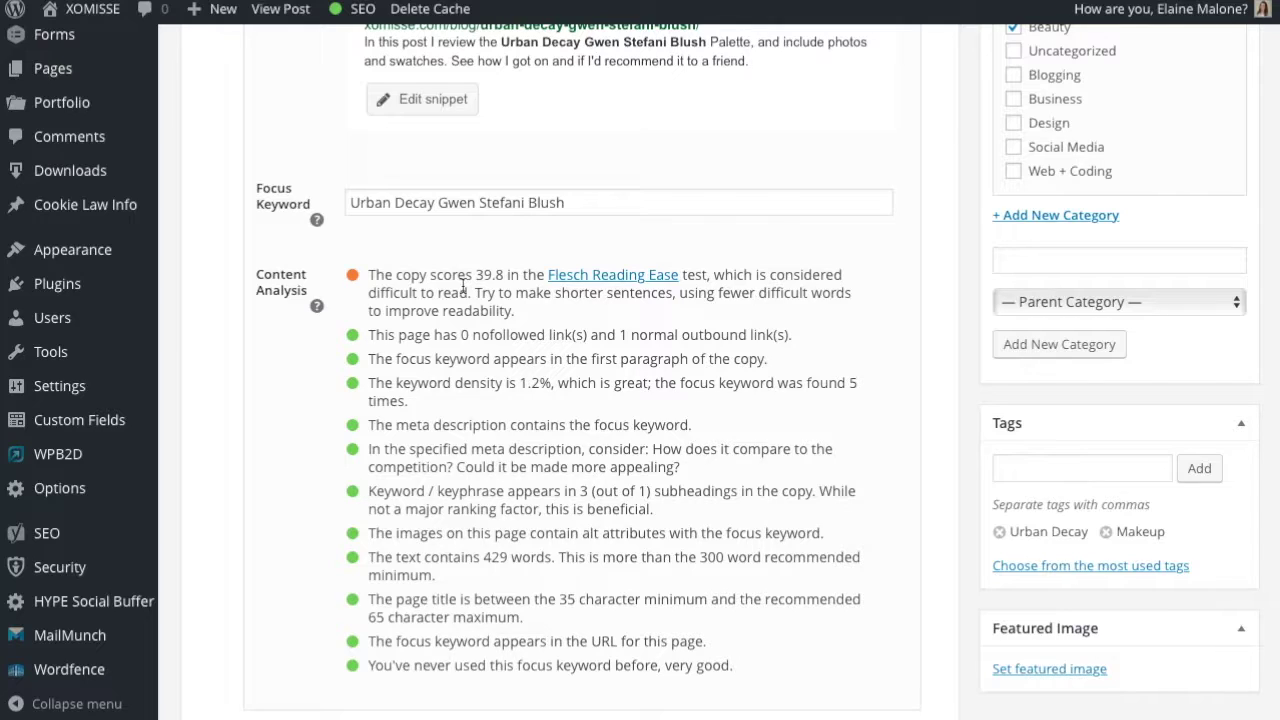
scroll(463, 289, up, 3)
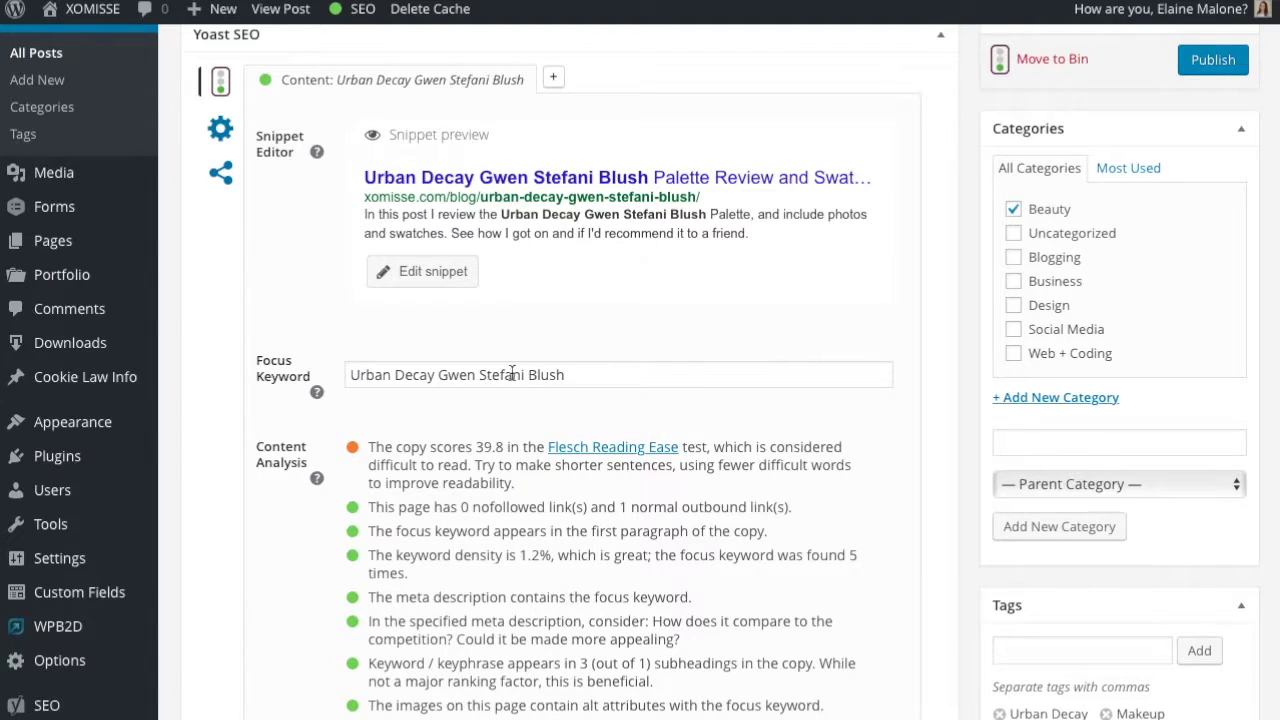
scroll(385, 515, down, 1)
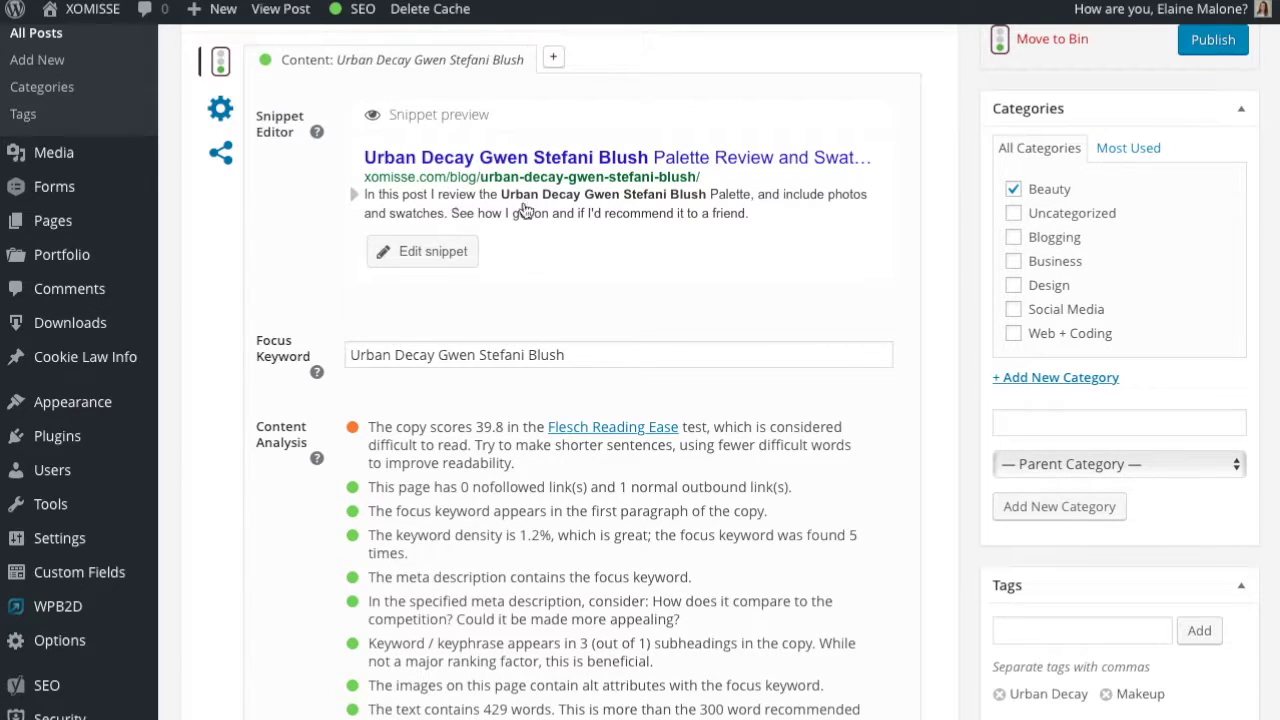
In the snippet editor, replace 'and ' between Review and Swatches with '/' in the SEO title
click(405, 252)
scroll(478, 263, down, 1)
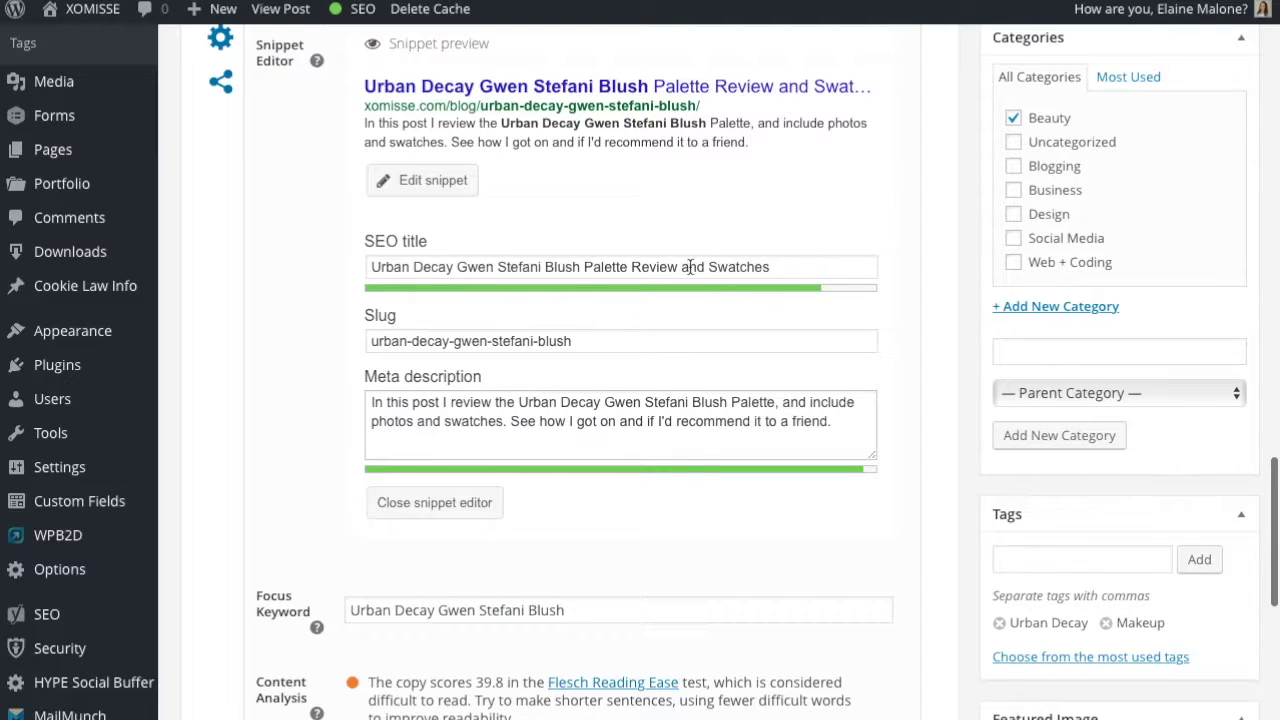
drag(706, 267, 680, 267)
key(BackSpace)
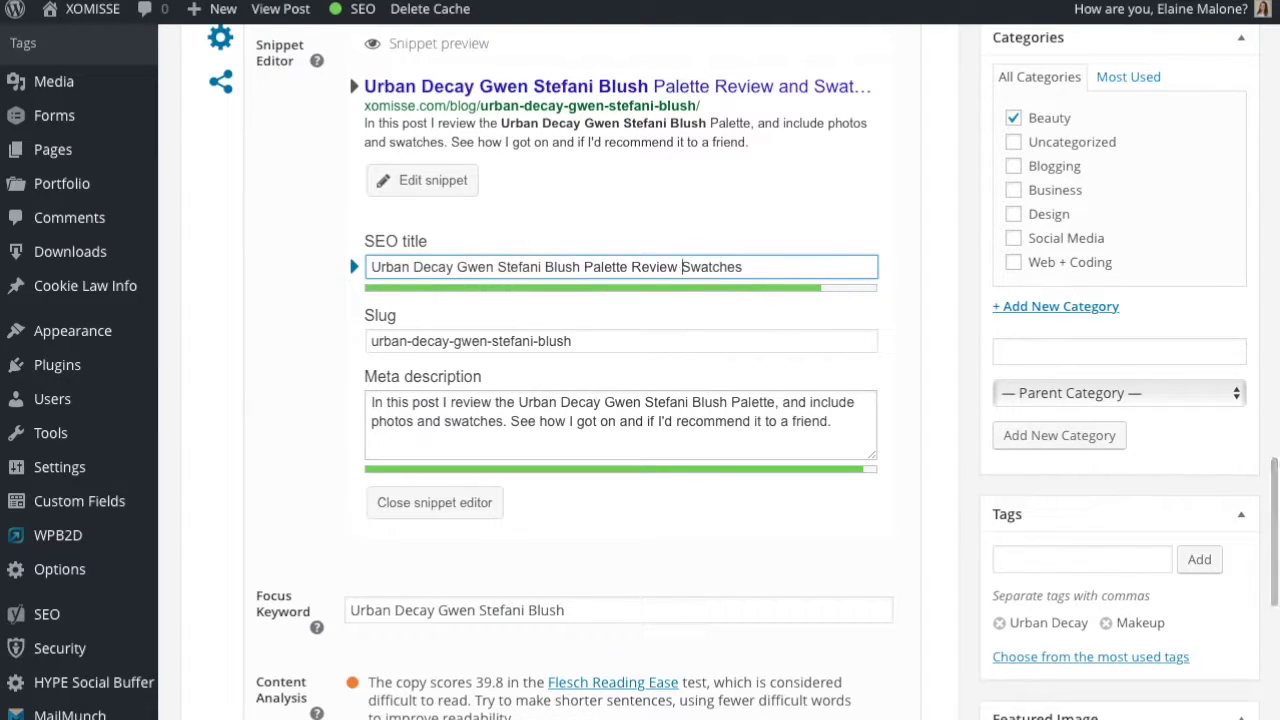
key(BackSpace)
text(/)
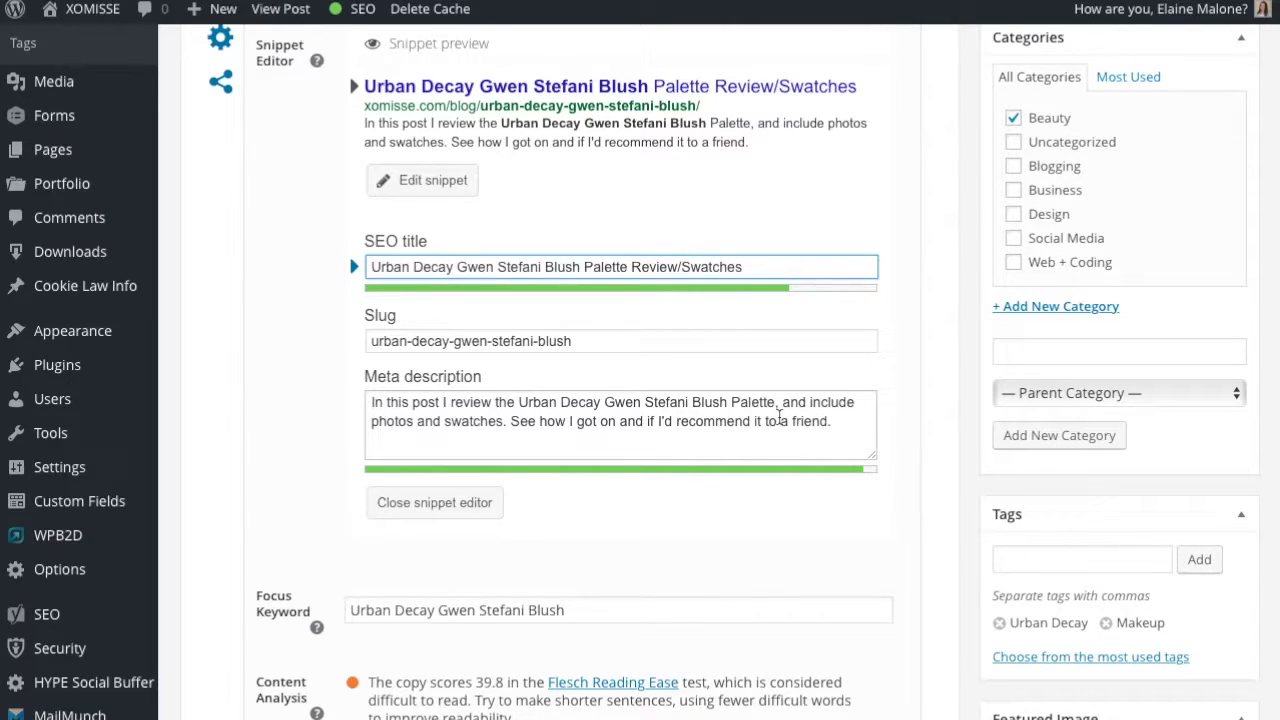
scroll(779, 418, down, 5)
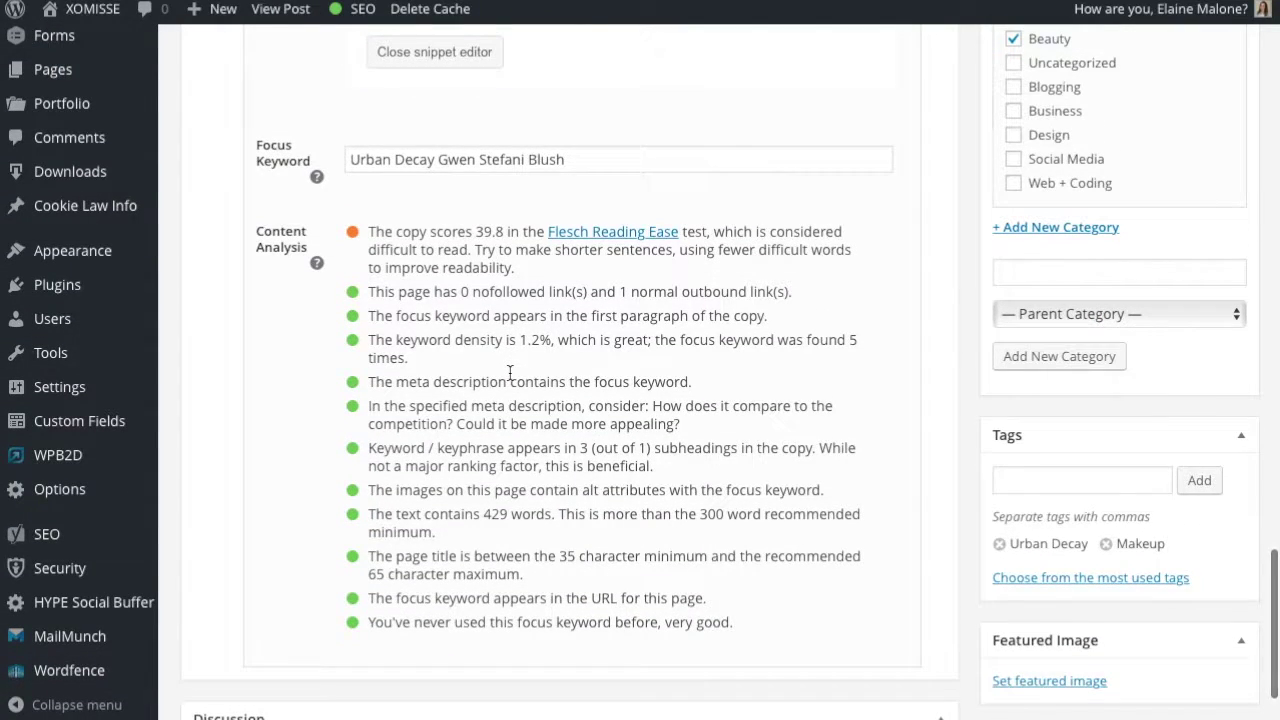
scroll(510, 372, down, 1)
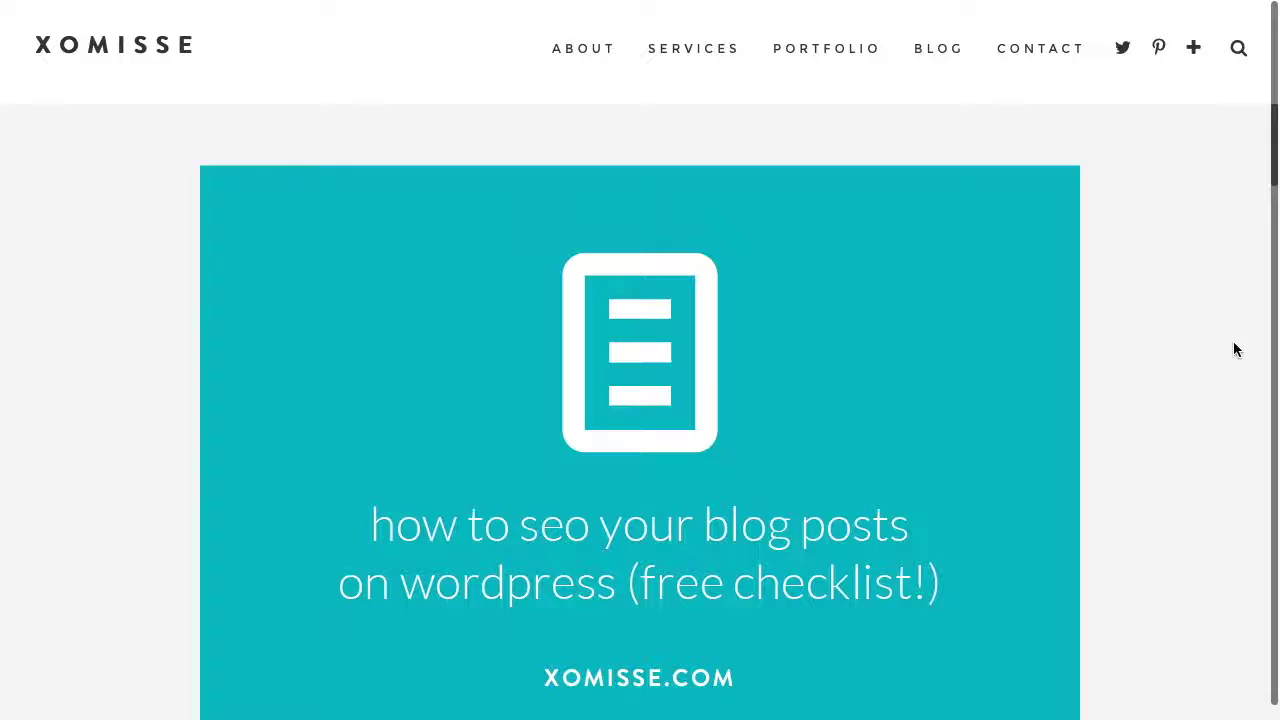
scroll(1236, 349, down, 1)
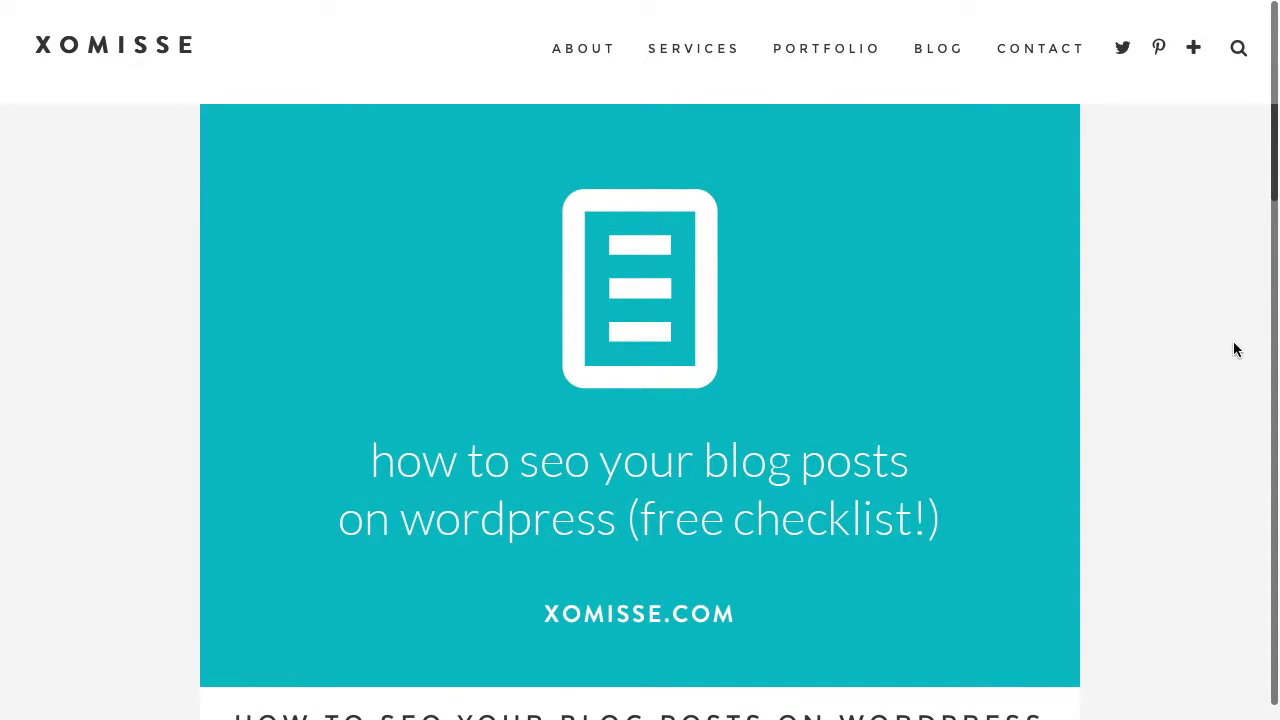
scroll(1236, 349, down, 3)
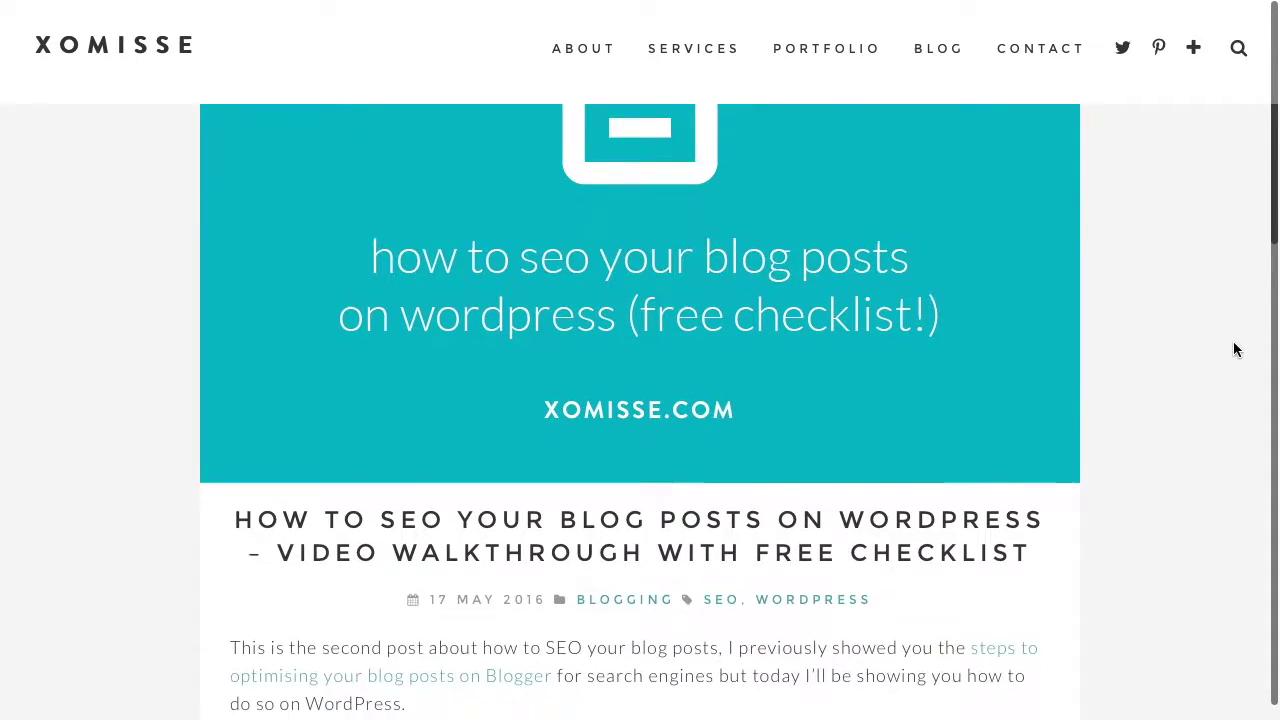
scroll(1236, 349, down, 1)
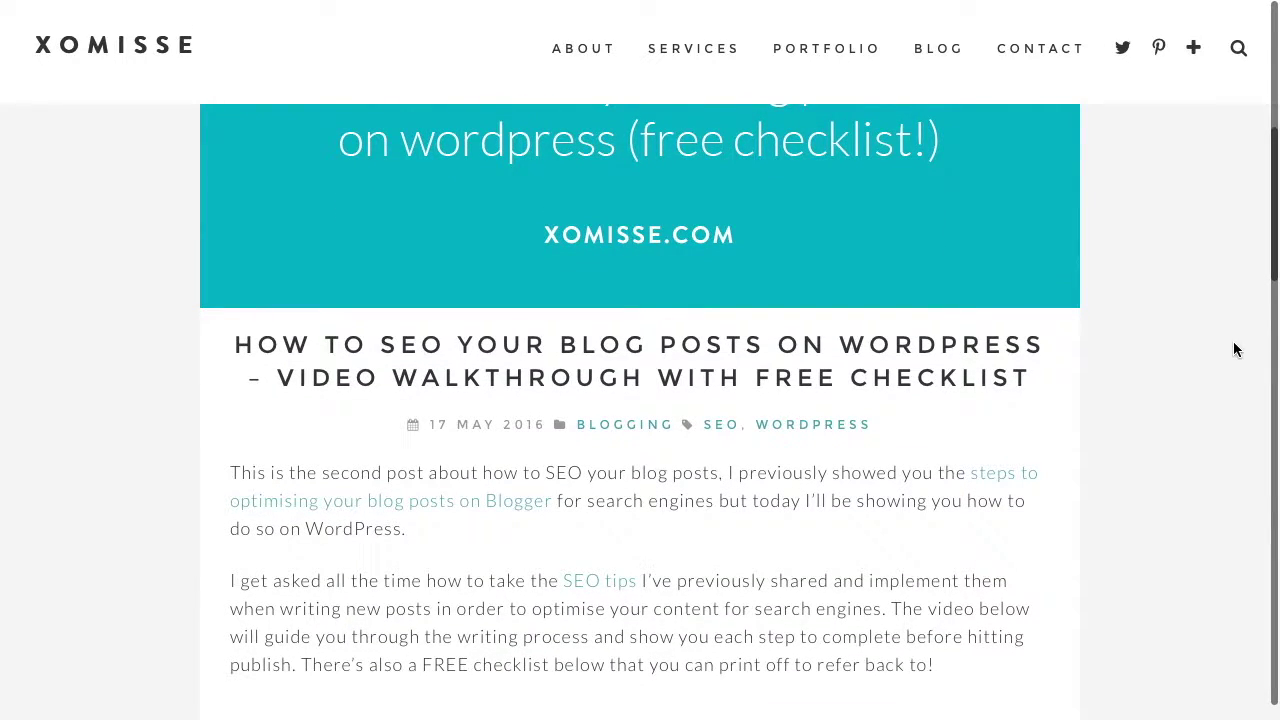
scroll(1236, 349, down, 1)
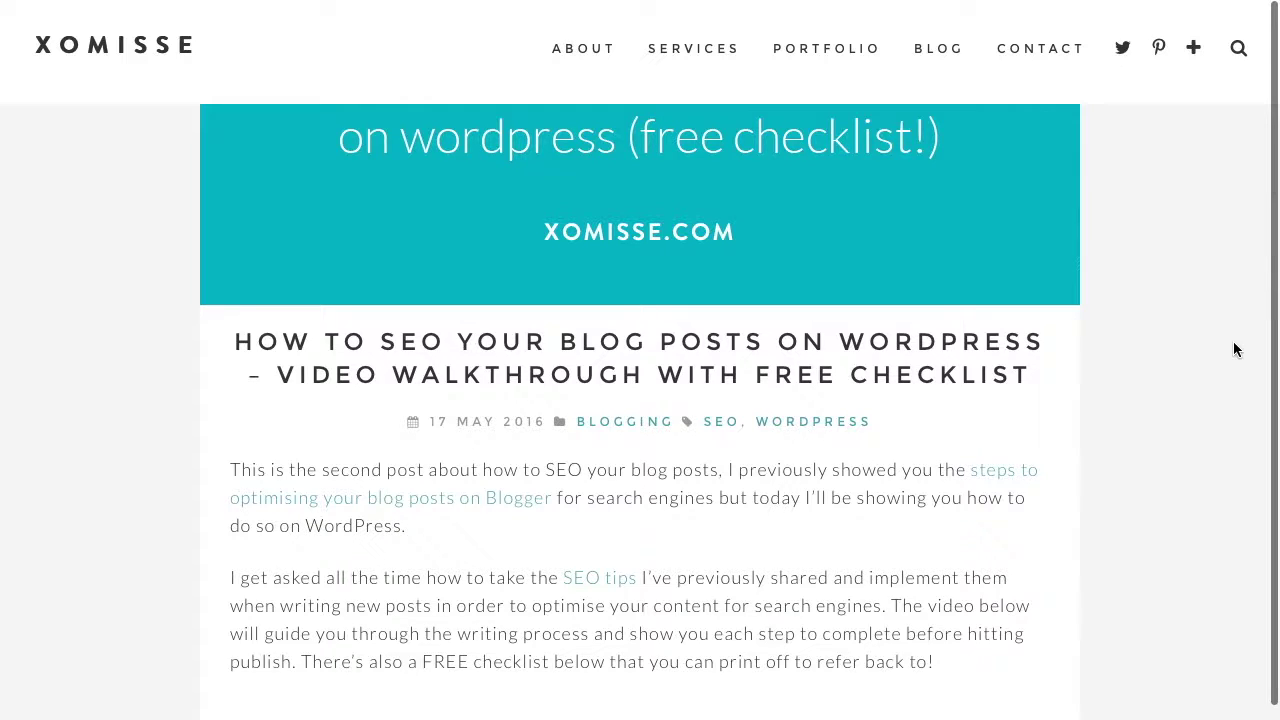